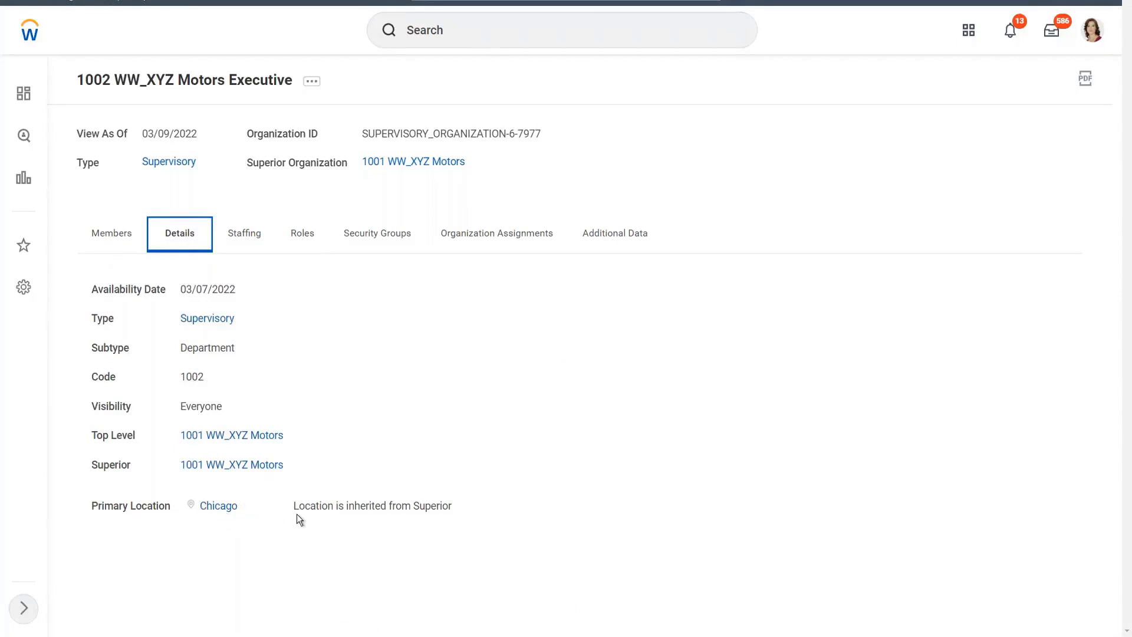
Start editing the primary location of 1002 WW_XYZ Motors Executive with an effective date of 01/01/1900.
{"action": "left_click", "coordinate": [313, 86]}
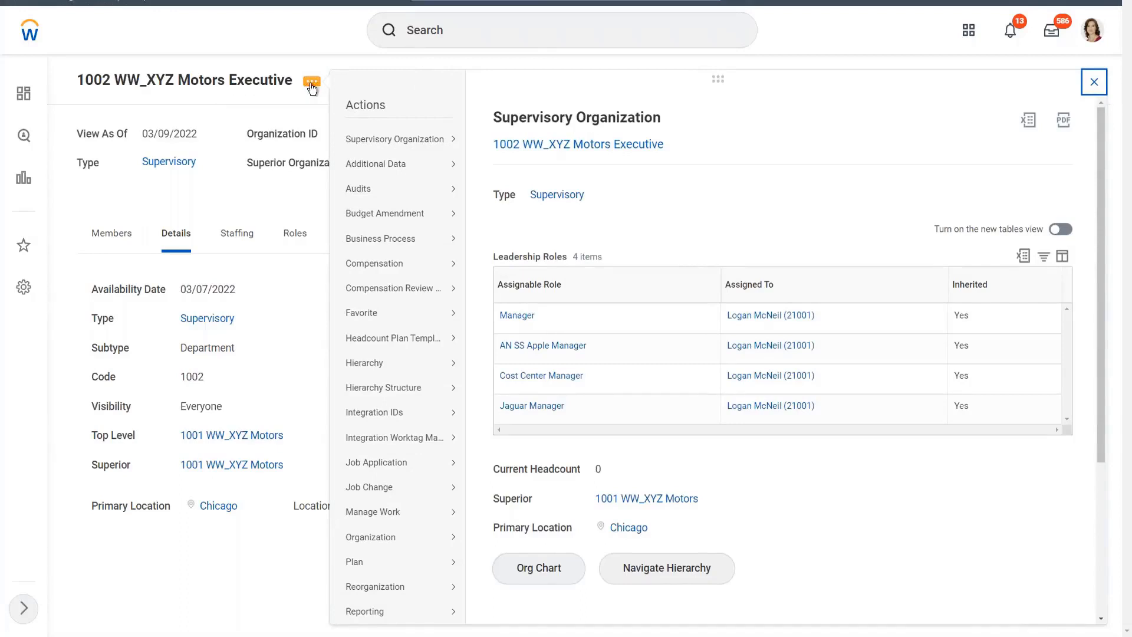
{"action": "mouse_move", "coordinate": [404, 148]}
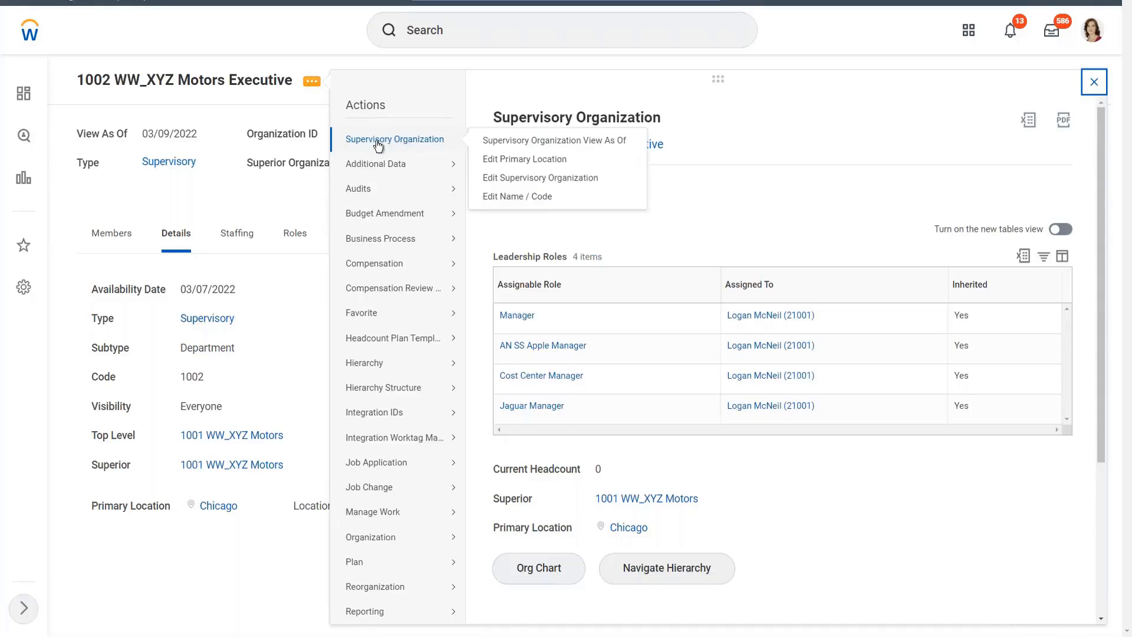
{"action": "left_click", "coordinate": [516, 161]}
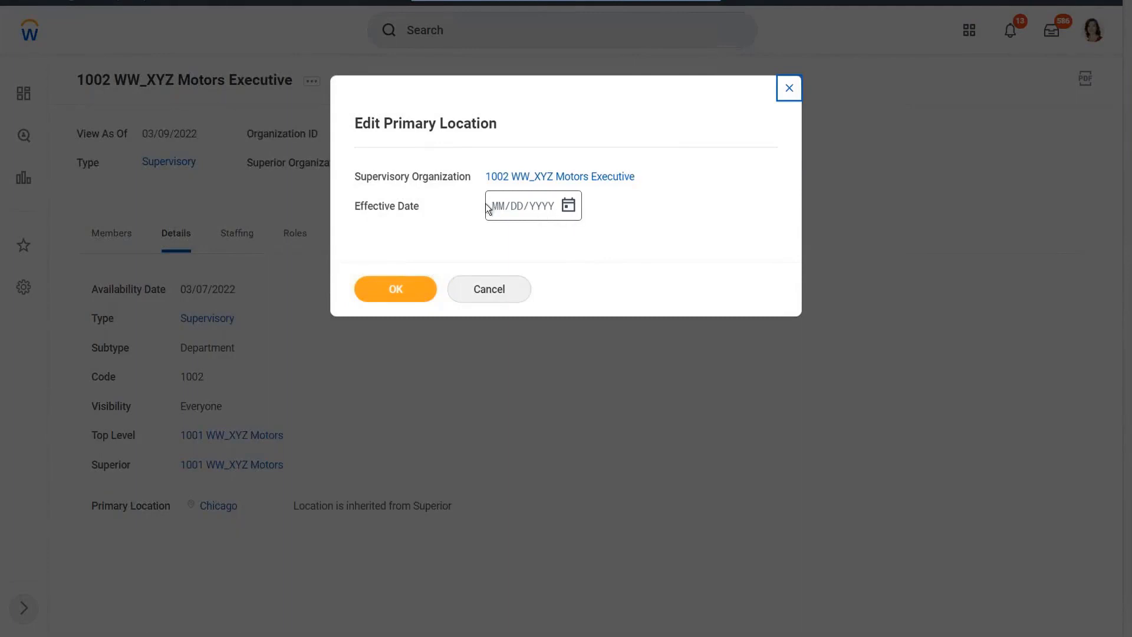
{"action": "left_click", "coordinate": [569, 208]}
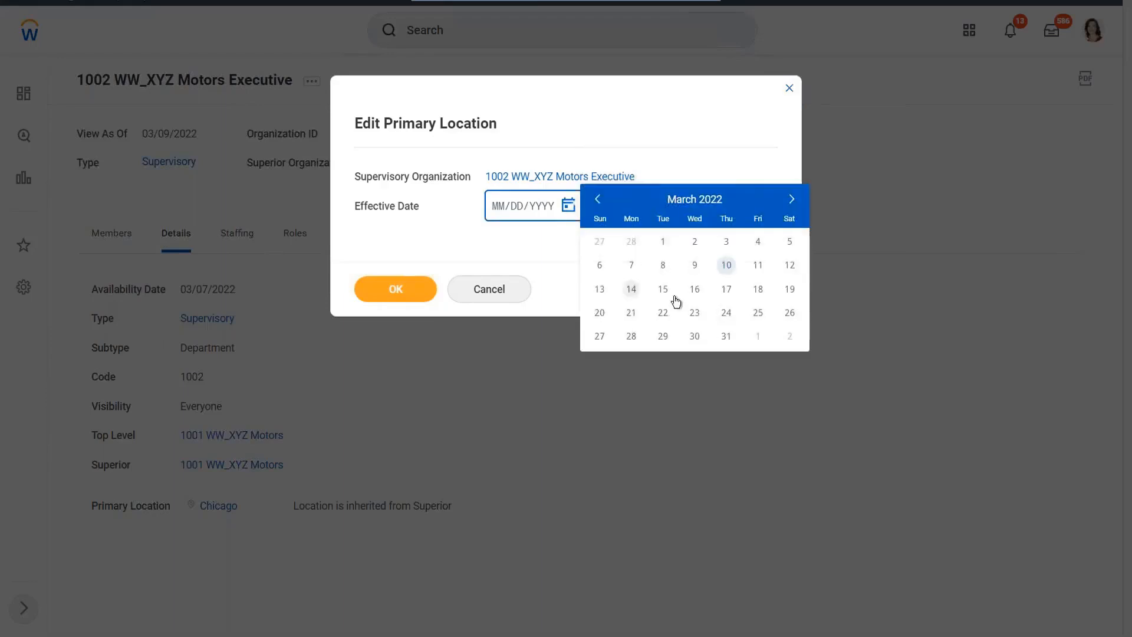
{"action": "left_click", "coordinate": [632, 266]}
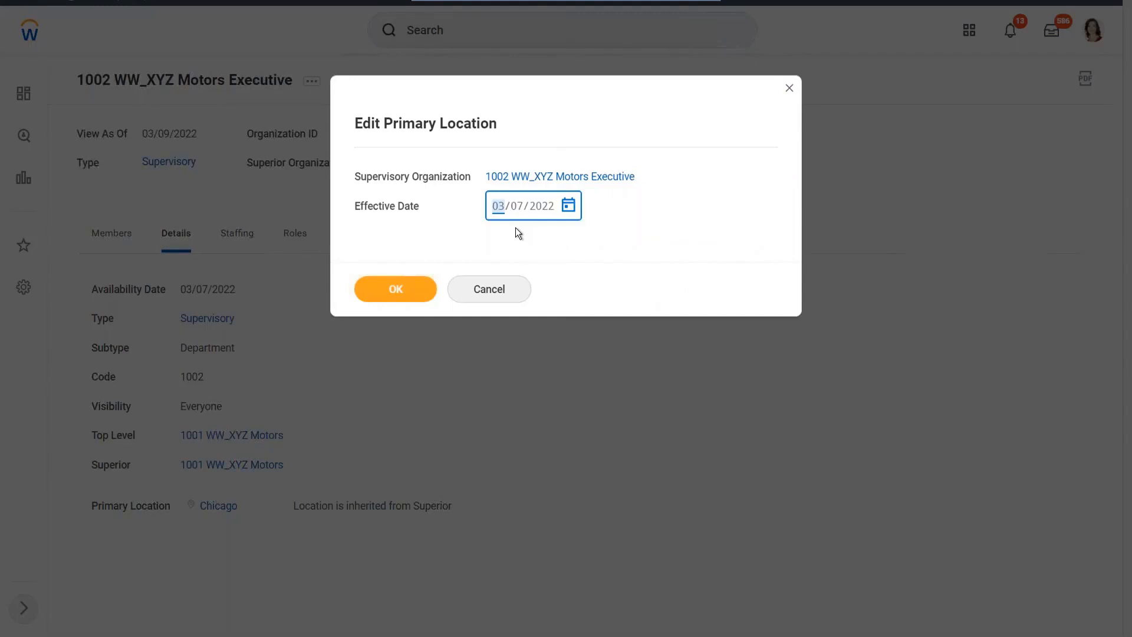
{"action": "type", "text": "01011900"}
{"action": "key", "text": "Tab"}
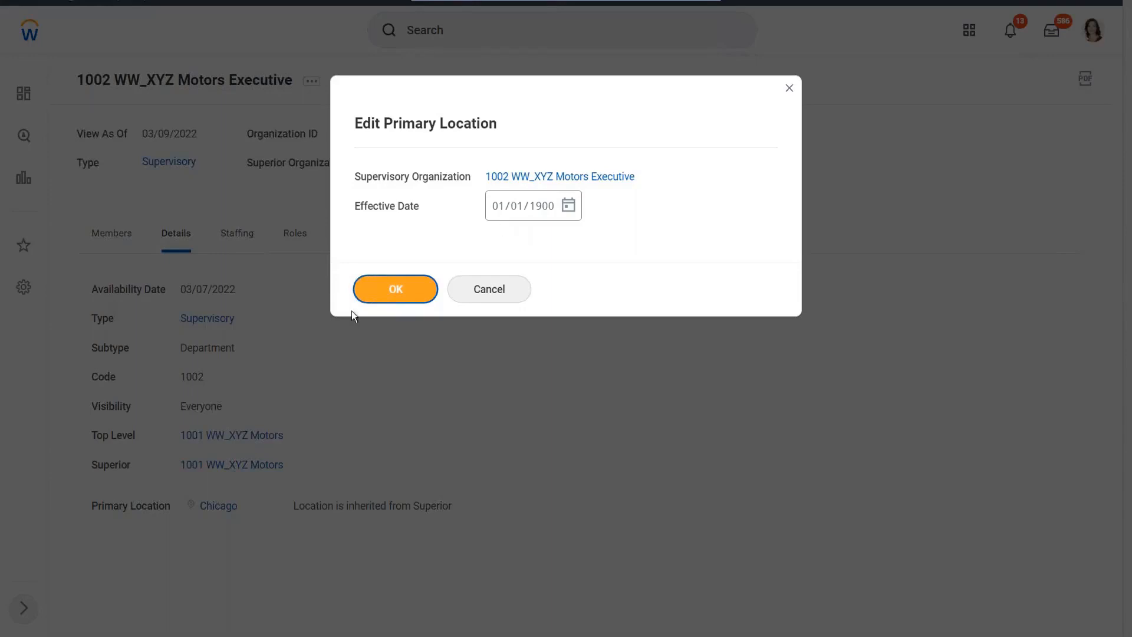
{"action": "left_click", "coordinate": [425, 293]}
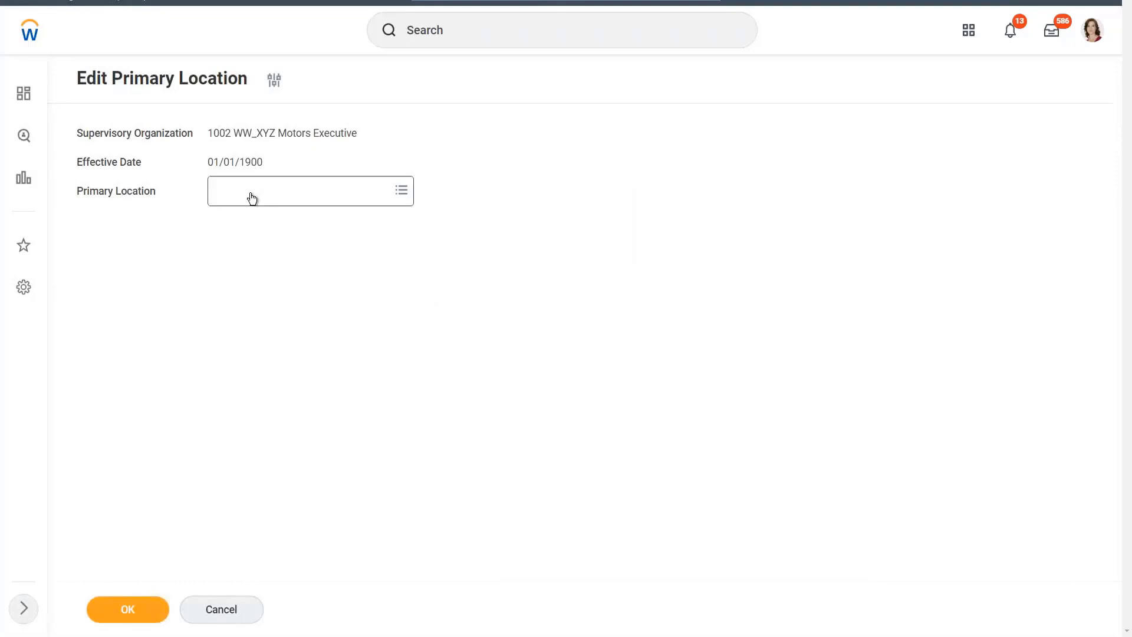
Assign the New York office business site as the primary location, submit the change, and review the organization's details.
{"action": "left_click", "coordinate": [251, 198]}
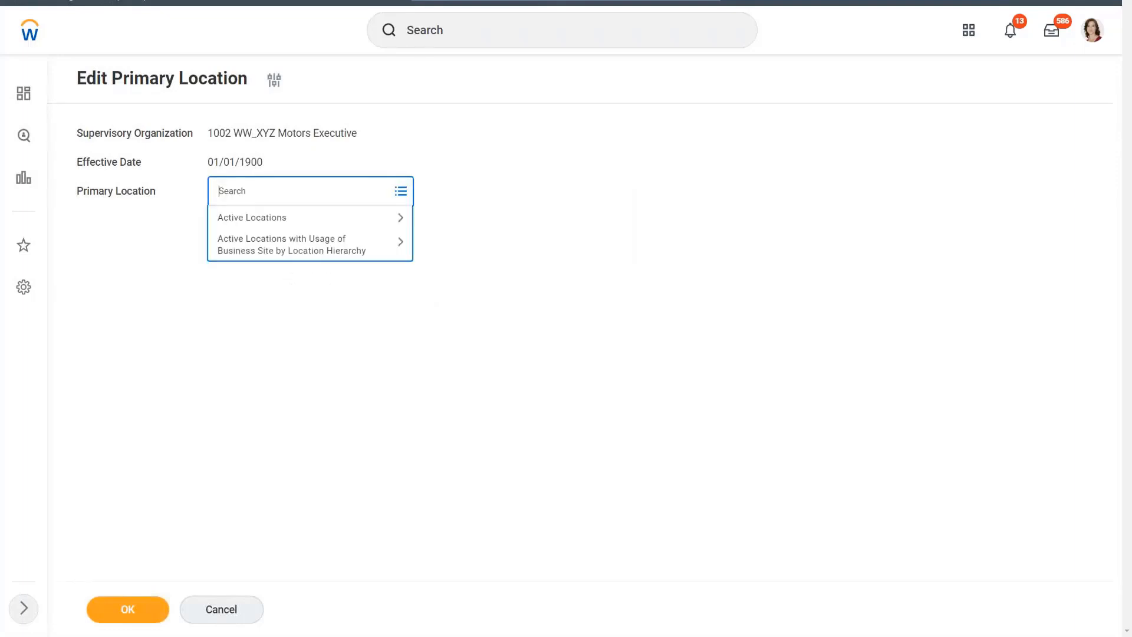
{"action": "type", "text": "New York"}
{"action": "key", "text": "Return"}
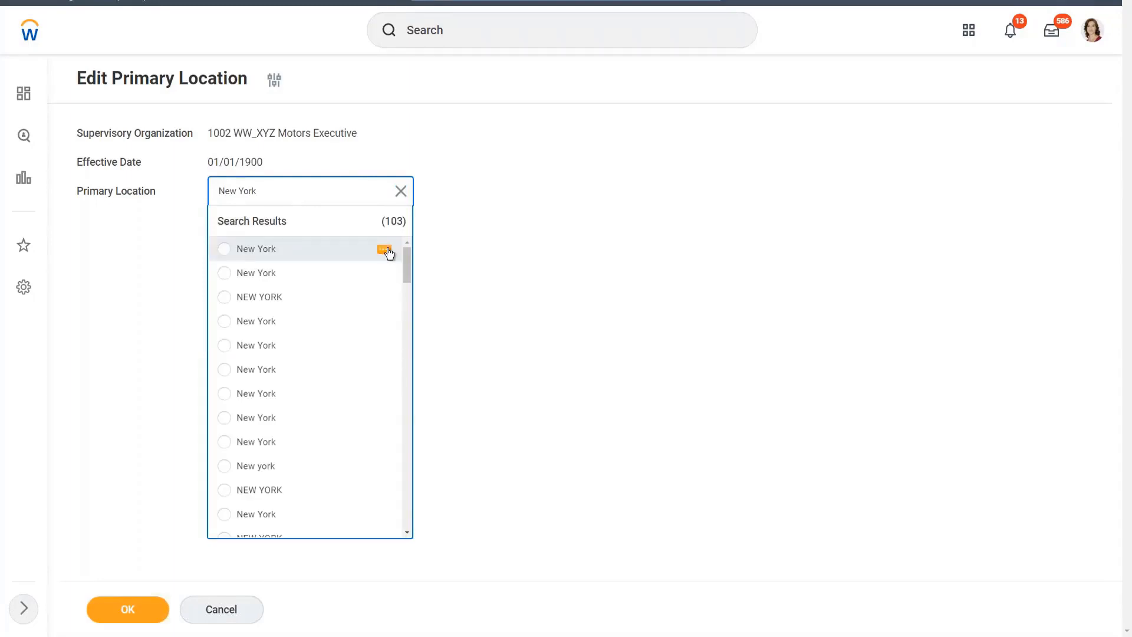
{"action": "left_click", "coordinate": [385, 251]}
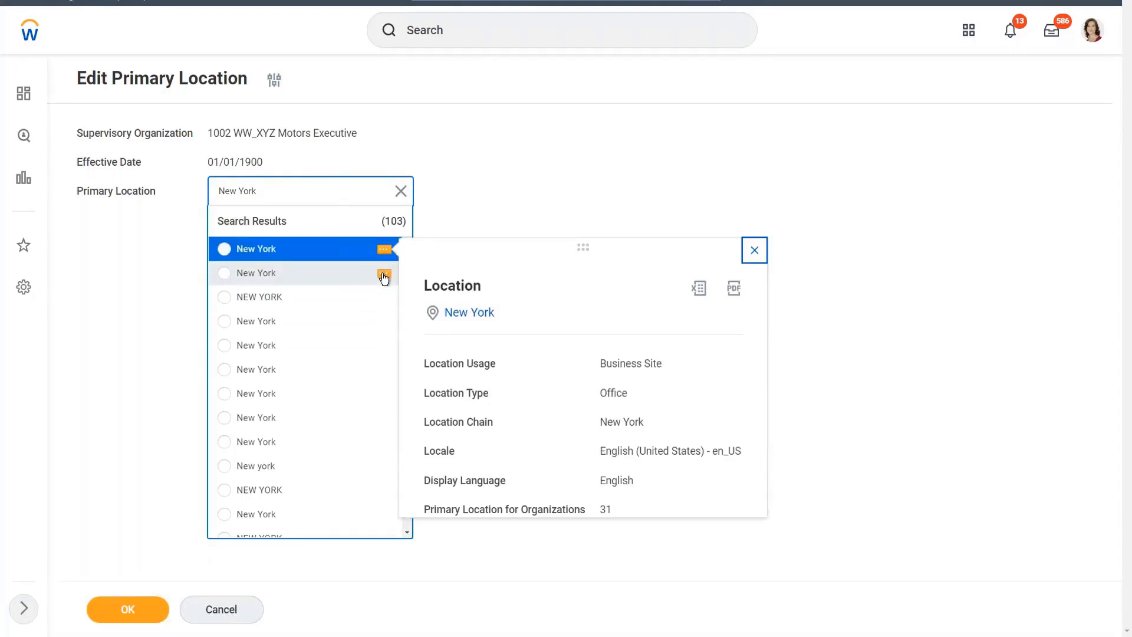
{"action": "left_click", "coordinate": [384, 275]}
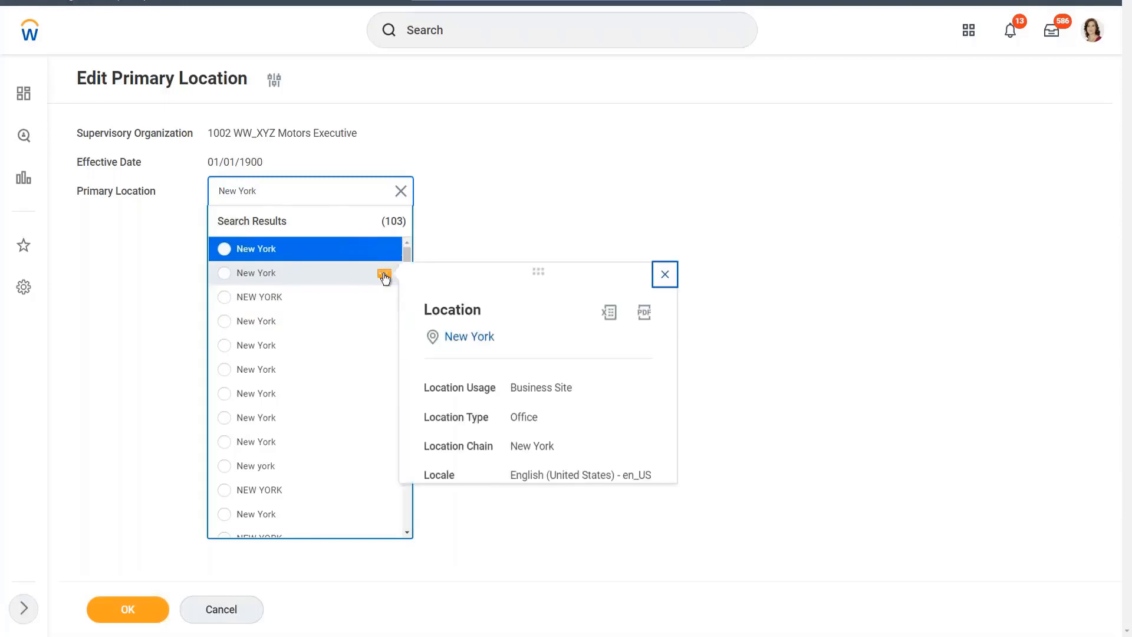
{"action": "left_click", "coordinate": [384, 323]}
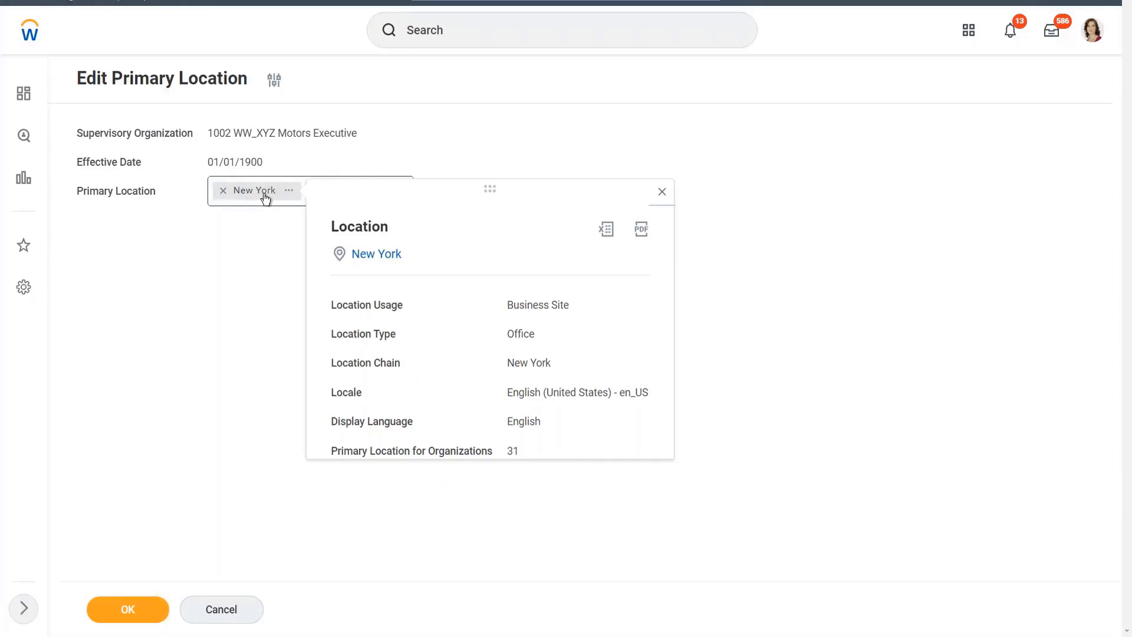
{"action": "left_click", "coordinate": [284, 242]}
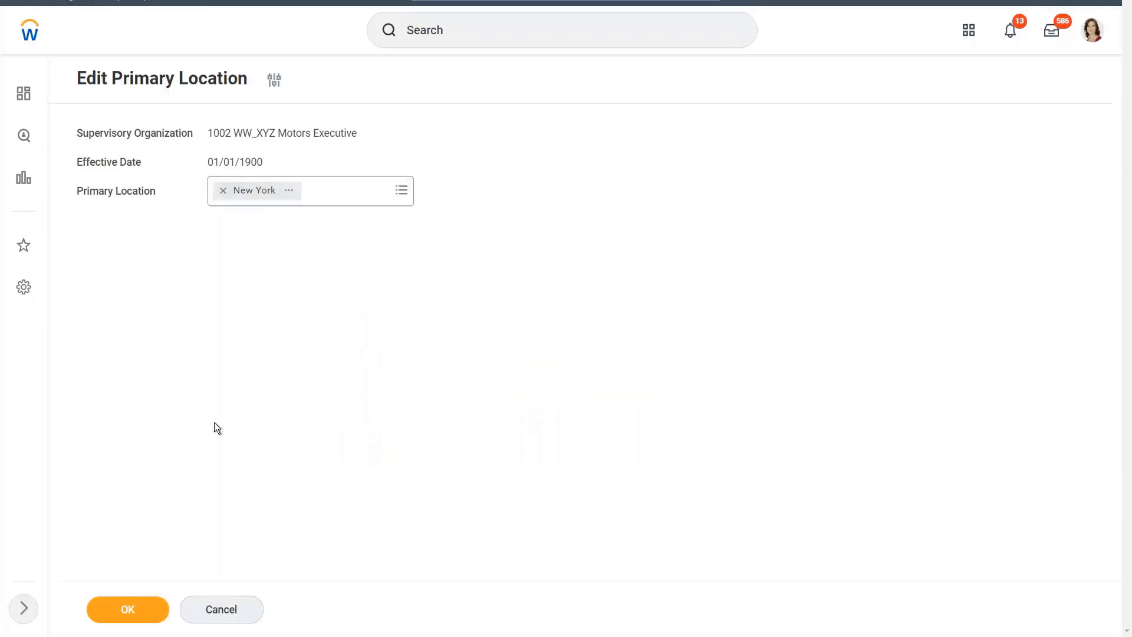
{"action": "left_click", "coordinate": [114, 608]}
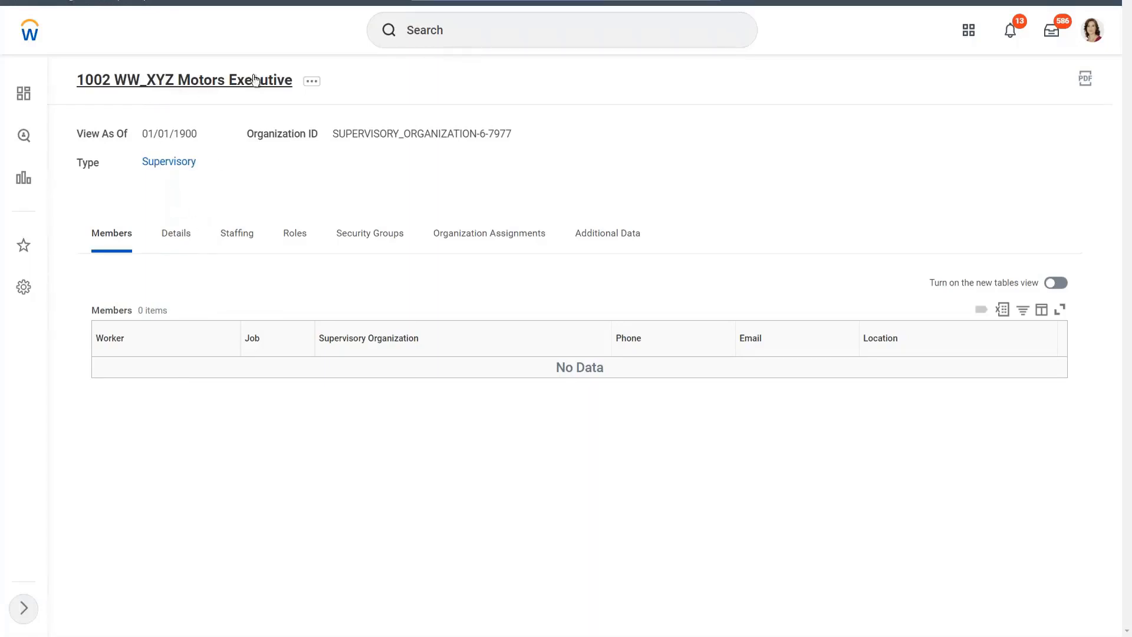
{"action": "left_click", "coordinate": [174, 236]}
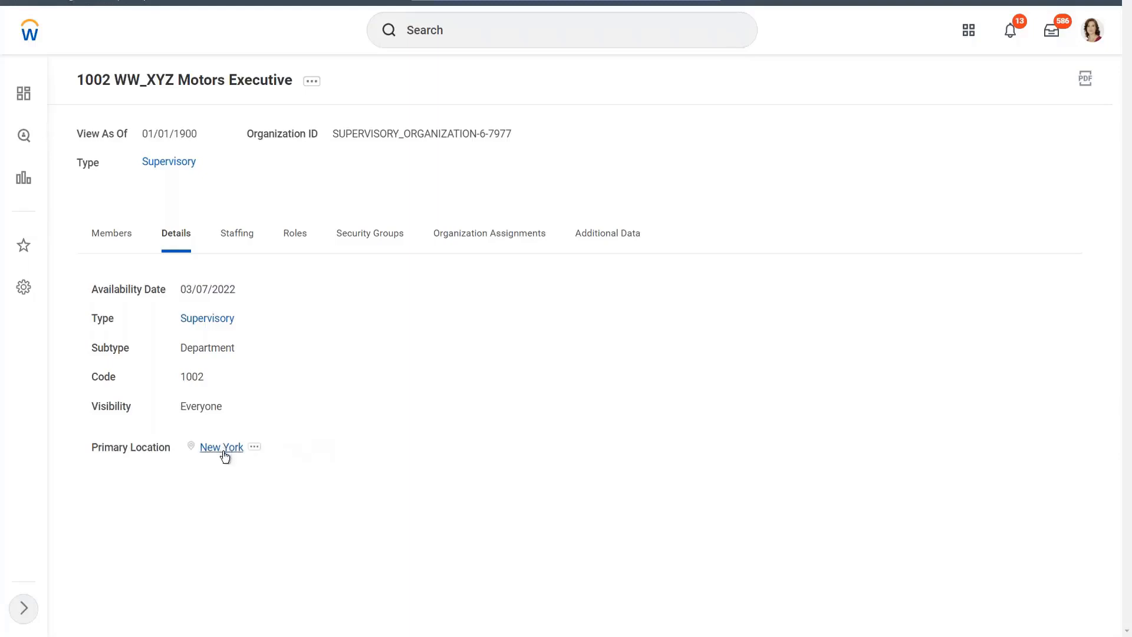
Run the audit trail for 1002 WW_XYZ Motors Executive with the To Moment date set to 03/09/2022.
{"action": "left_click", "coordinate": [313, 85]}
{"action": "mouse_move", "coordinate": [360, 194]}
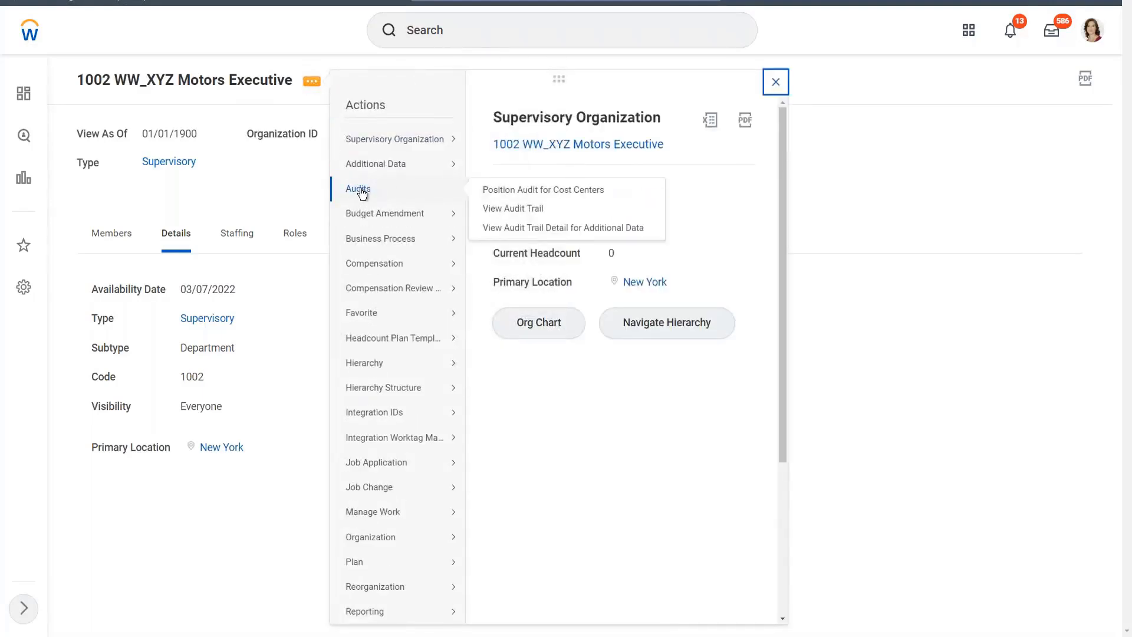
{"action": "left_click", "coordinate": [523, 213]}
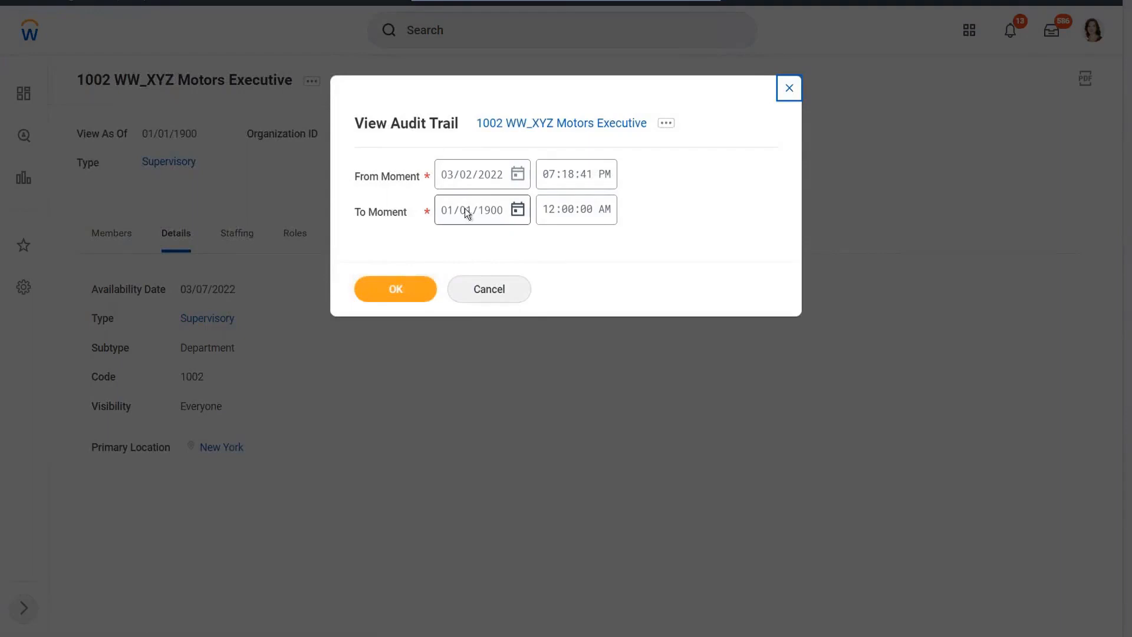
{"action": "left_click", "coordinate": [452, 219]}
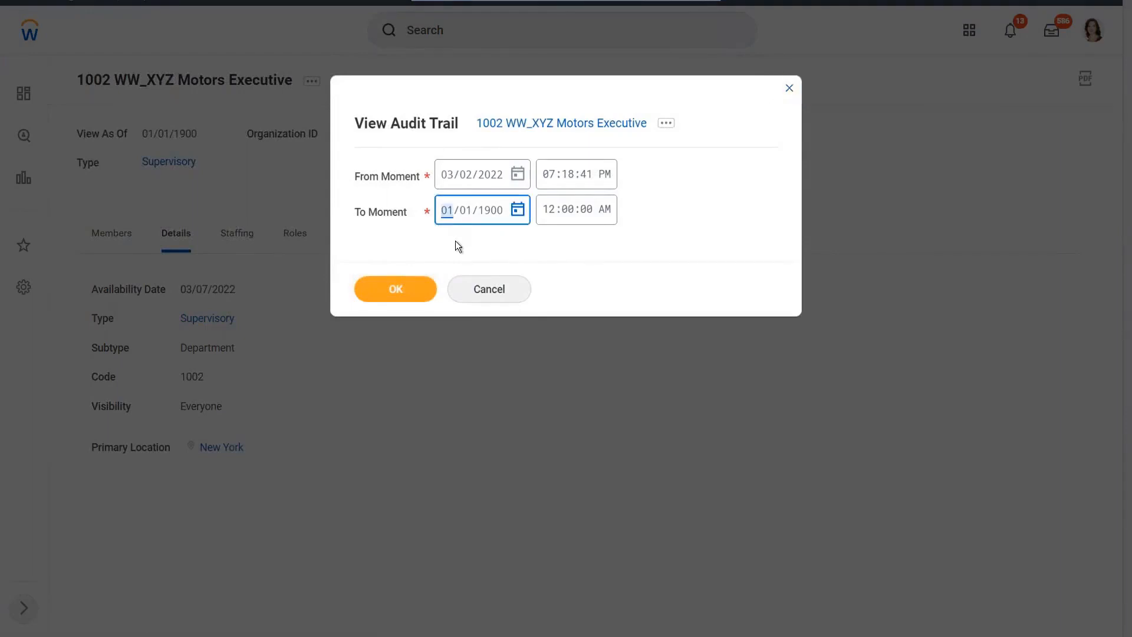
{"action": "type", "text": "03"}
{"action": "type", "text": "09/2022"}
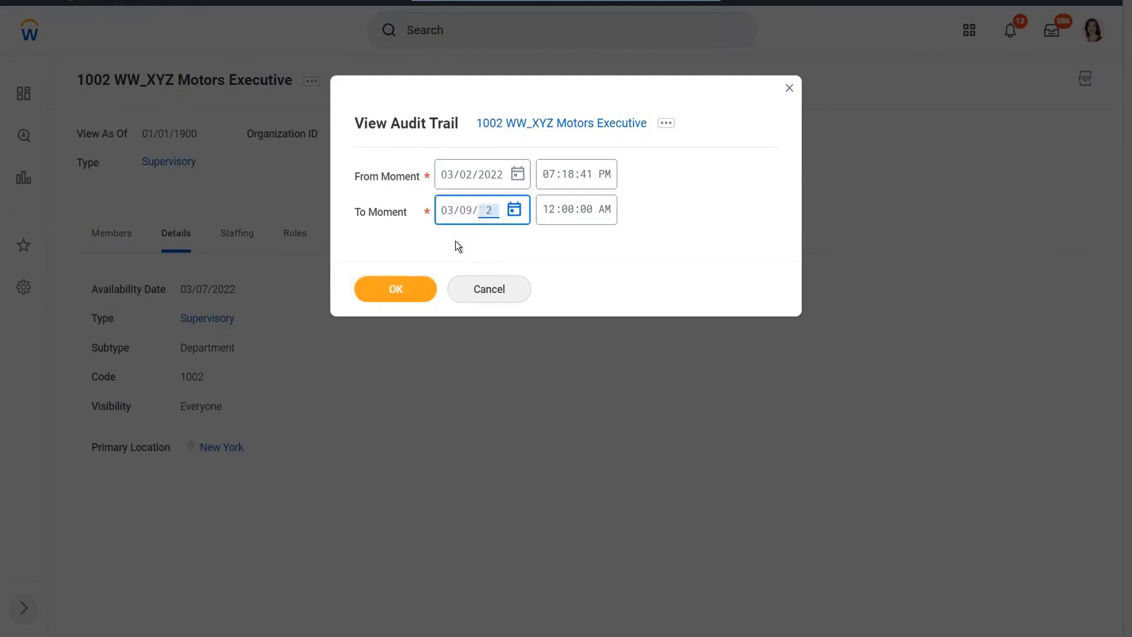
{"action": "left_click", "coordinate": [396, 292]}
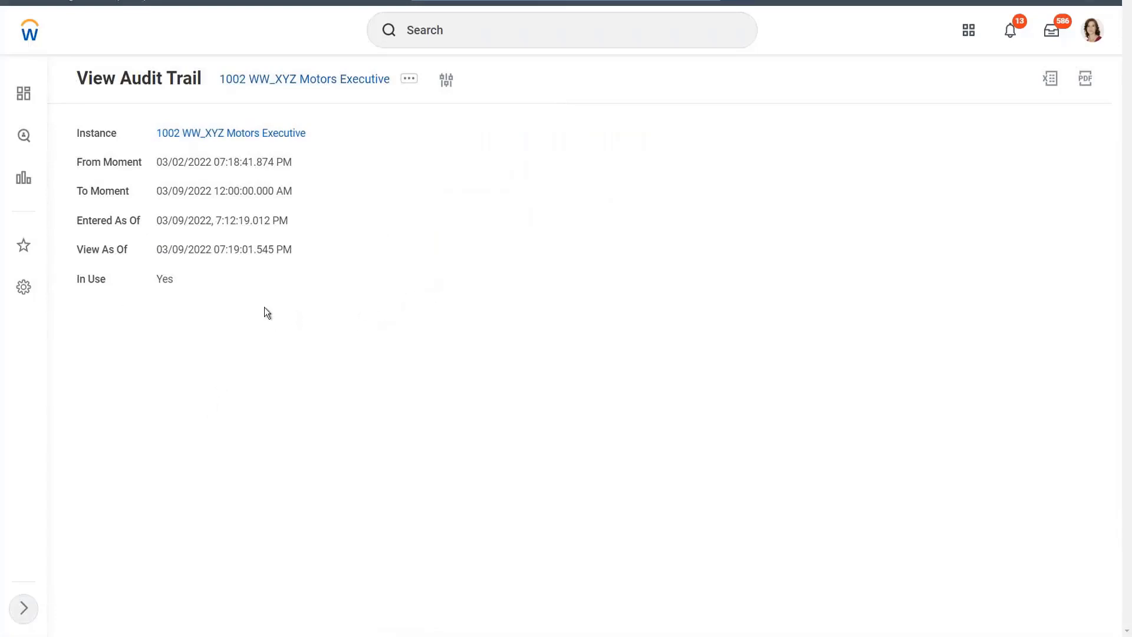
Return to the organization and rerun its audit trail with the From Moment set to 01/01/1900 12:00:00 AM.
{"action": "left_click", "coordinate": [246, 134]}
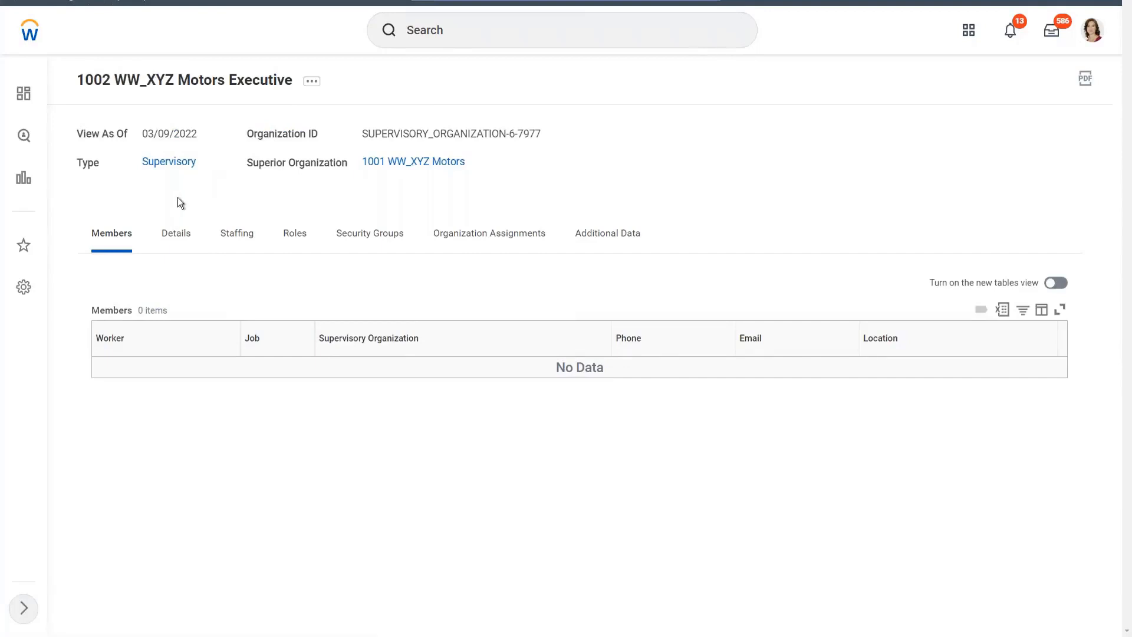
{"action": "left_click", "coordinate": [312, 81]}
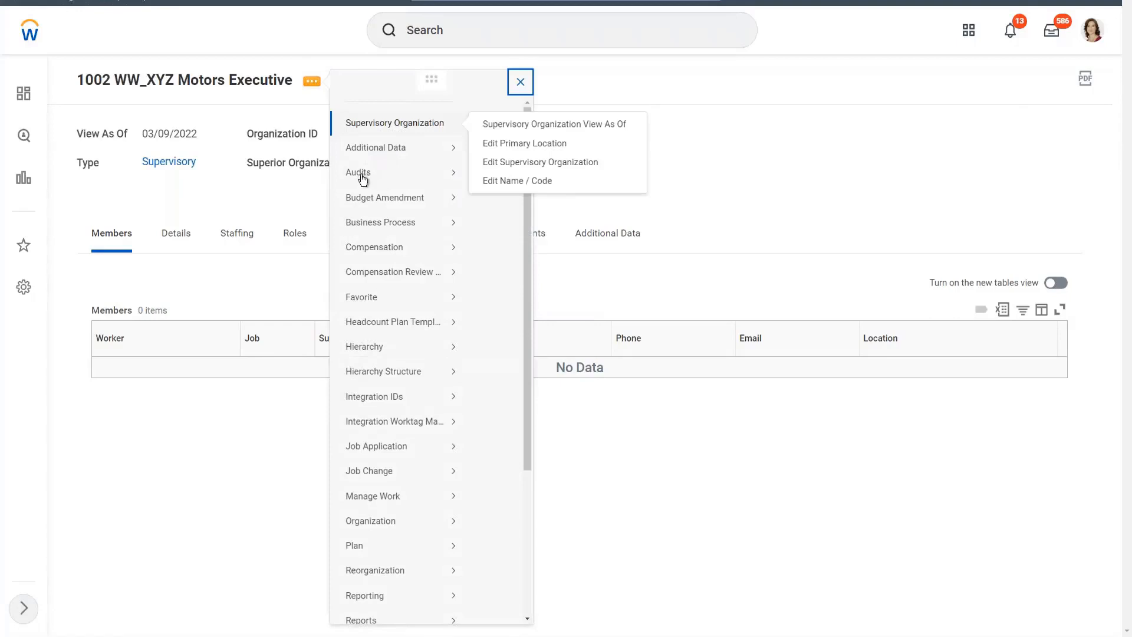
{"action": "mouse_move", "coordinate": [432, 193]}
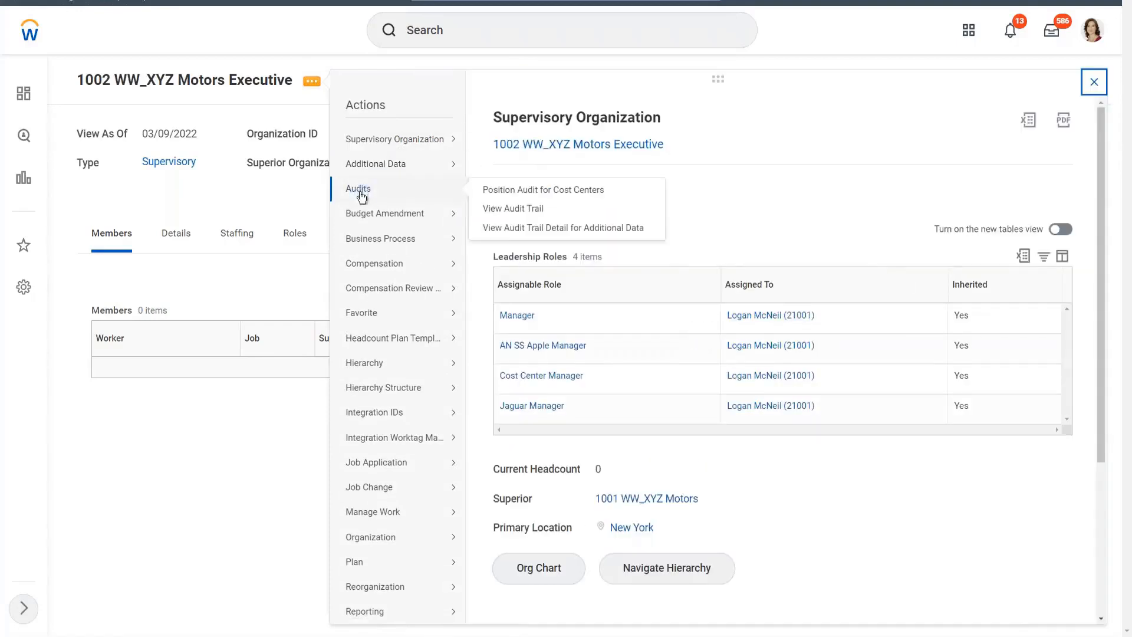
{"action": "left_click", "coordinate": [529, 210]}
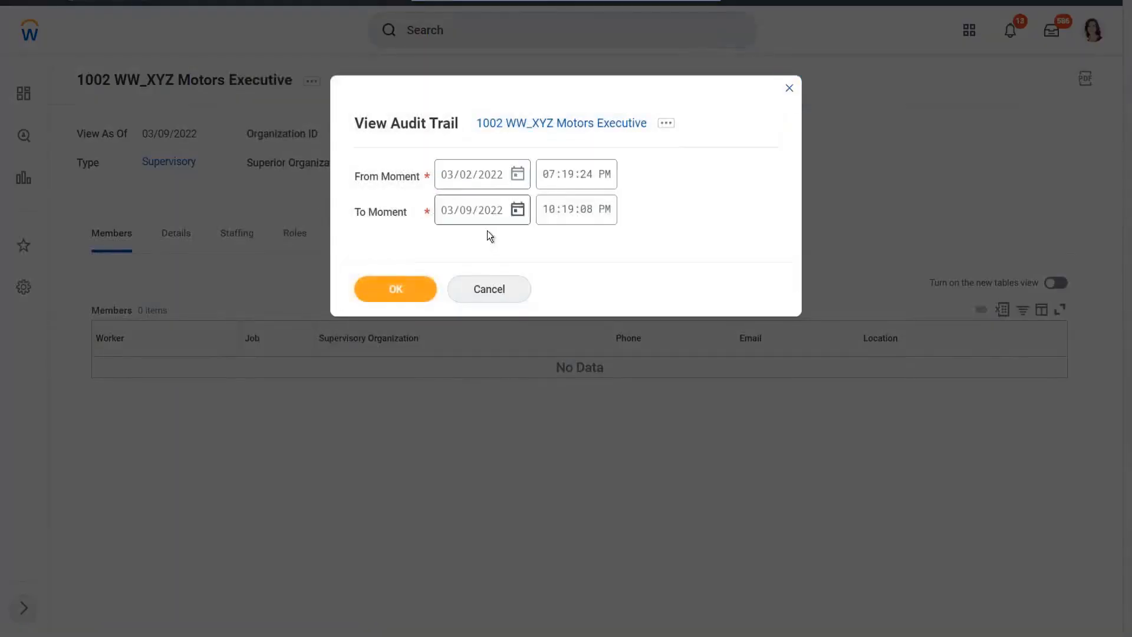
{"action": "left_click", "coordinate": [448, 176]}
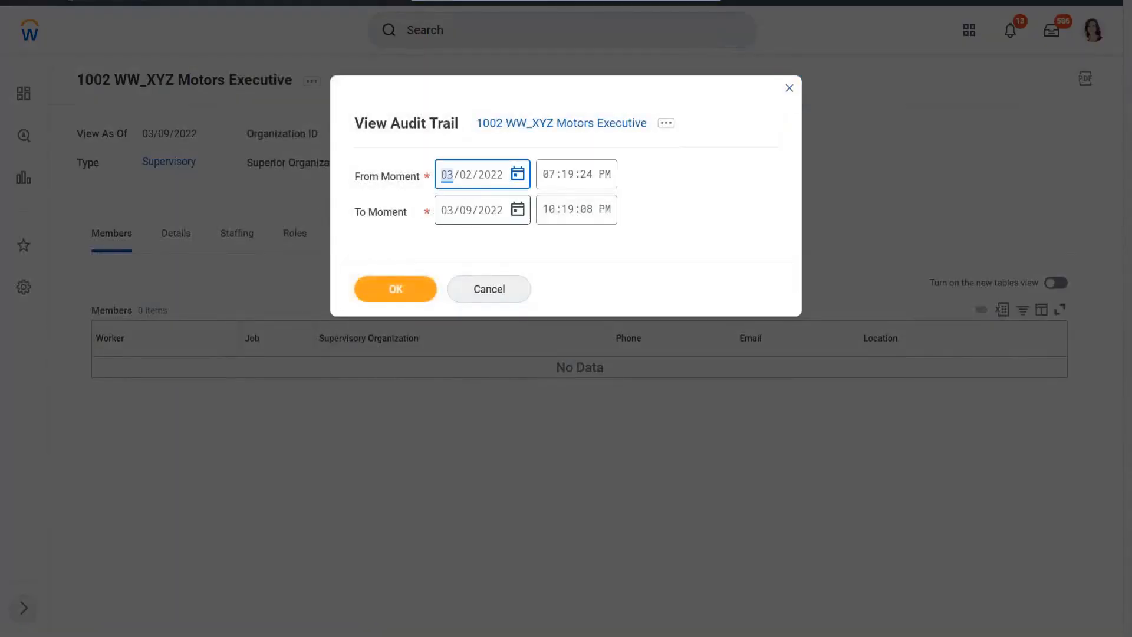
{"action": "type", "text": "01011900"}
{"action": "left_click", "coordinate": [548, 175]}
{"action": "type", "text": "0"}
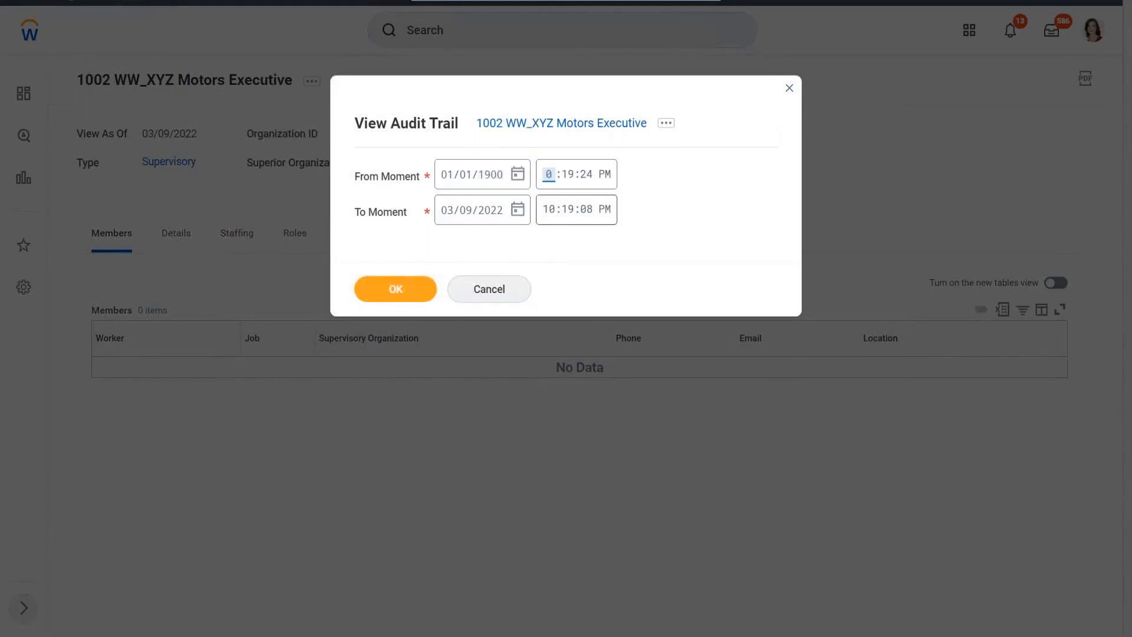
{"action": "type", "text": "00000 AM"}
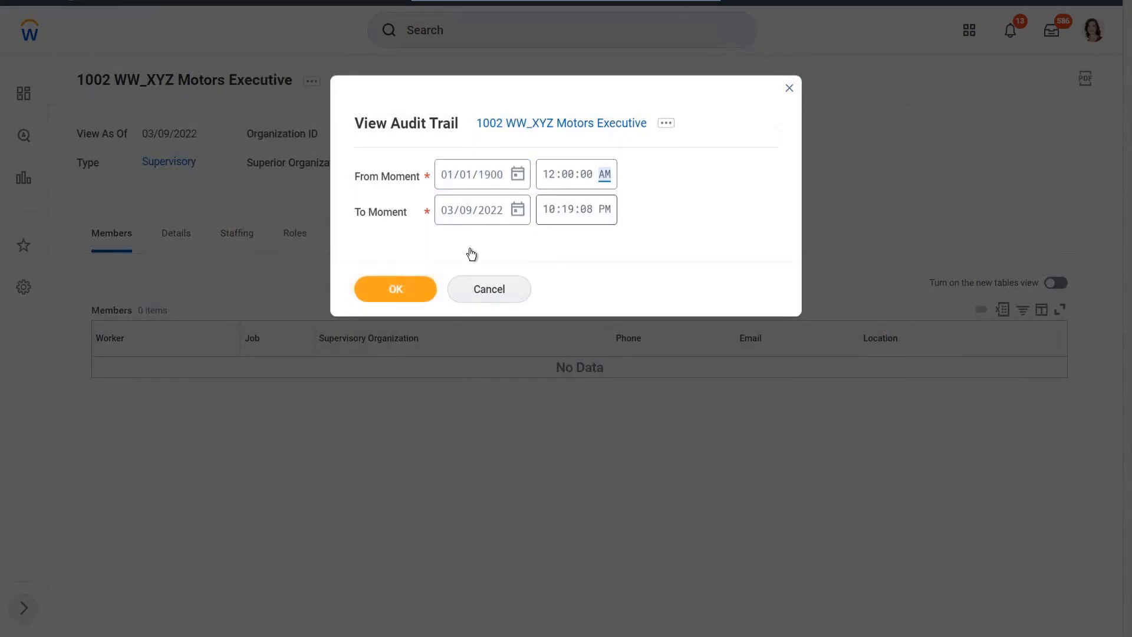
{"action": "key", "text": "Tab"}
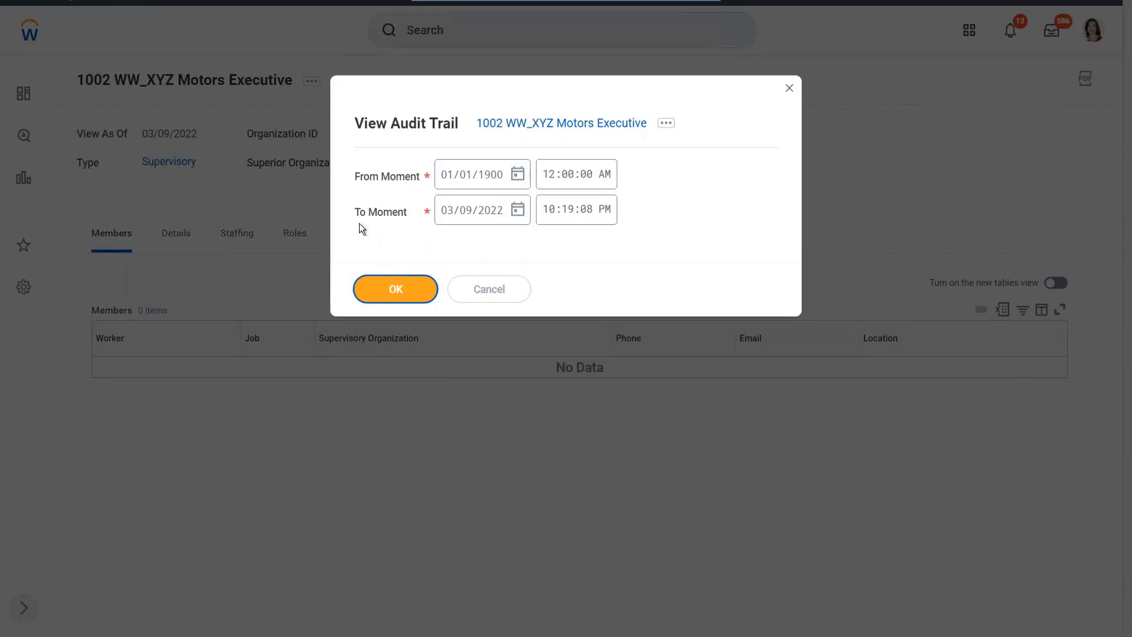
{"action": "key", "text": "Return"}
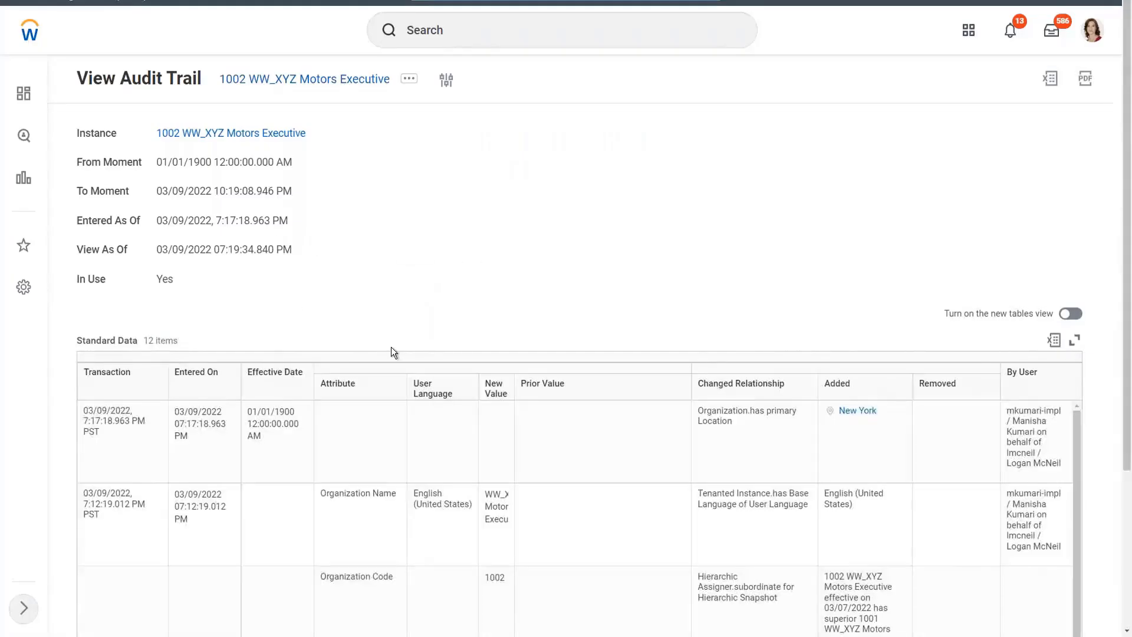
Examine the Standard Data entries in the audit trail, especially the primary location change and the added and removed relationships.
{"action": "scroll", "coordinate": [391, 347], "scroll_direction": "down", "scroll_amount": 3}
{"action": "scroll", "coordinate": [1129, 446], "scroll_direction": "up", "scroll_amount": 1}
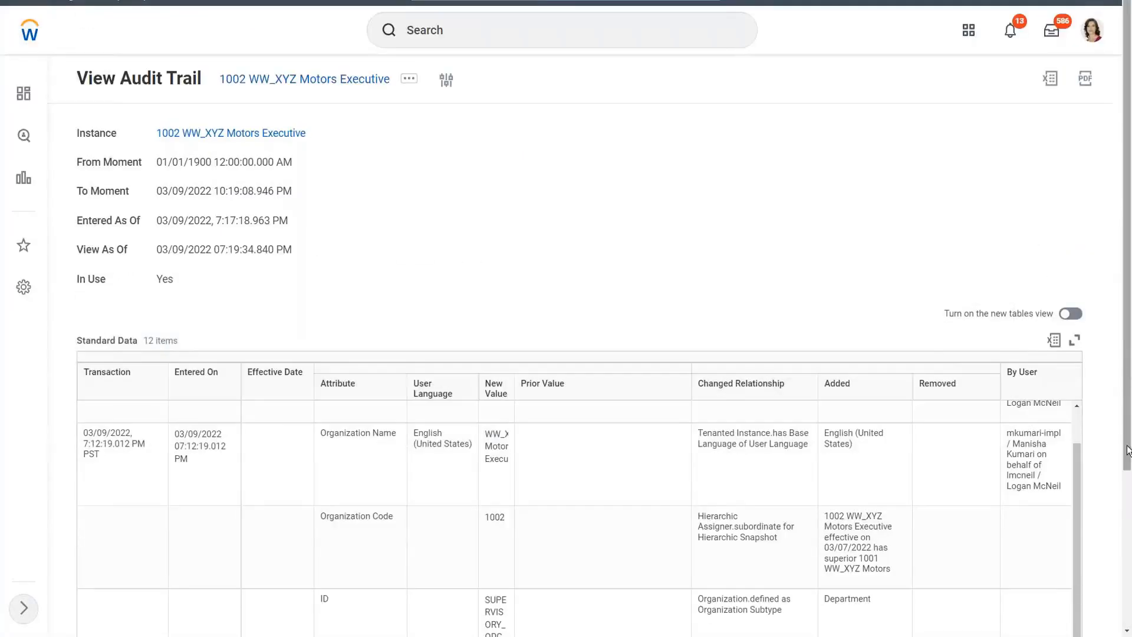
{"action": "scroll", "coordinate": [959, 300], "scroll_direction": "down", "scroll_amount": 3}
{"action": "scroll", "coordinate": [960, 300], "scroll_direction": "up", "scroll_amount": 1}
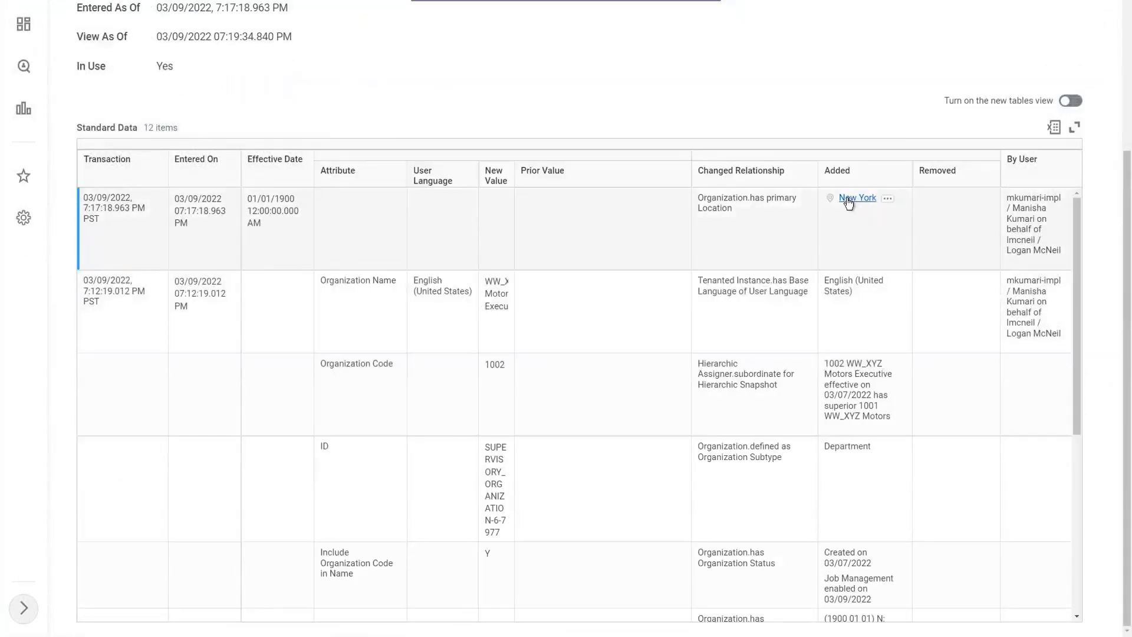
{"action": "double_click", "coordinate": [758, 195]}
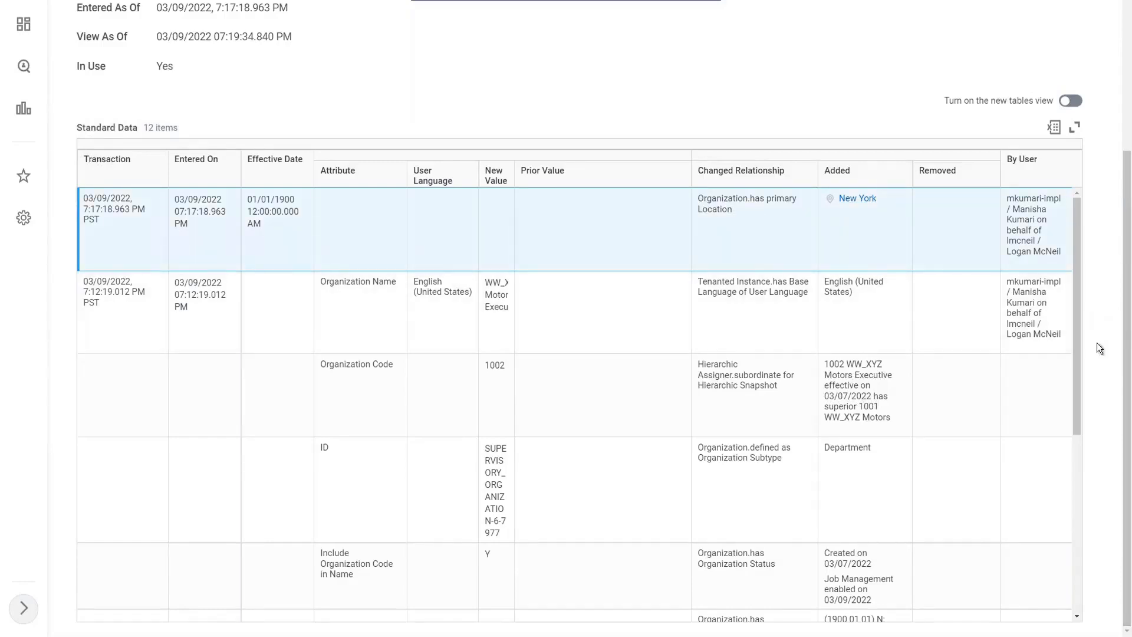
{"action": "left_click_drag", "start_coordinate": [1076, 314], "coordinate": [1084, 531]}
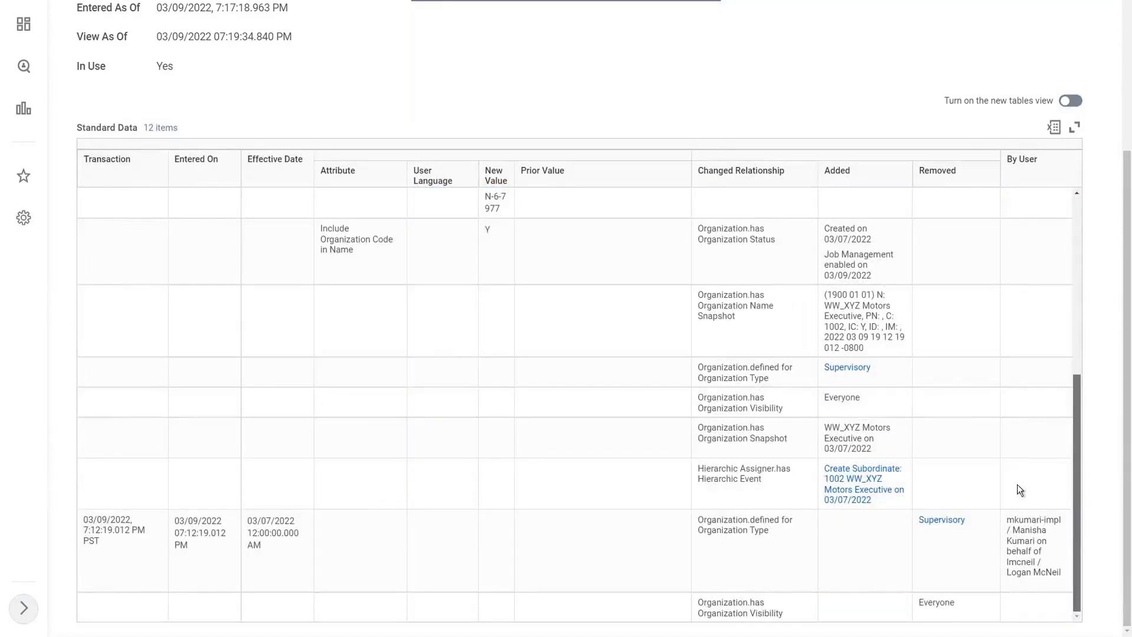
{"action": "scroll", "coordinate": [964, 371], "scroll_direction": "up", "scroll_amount": 5}
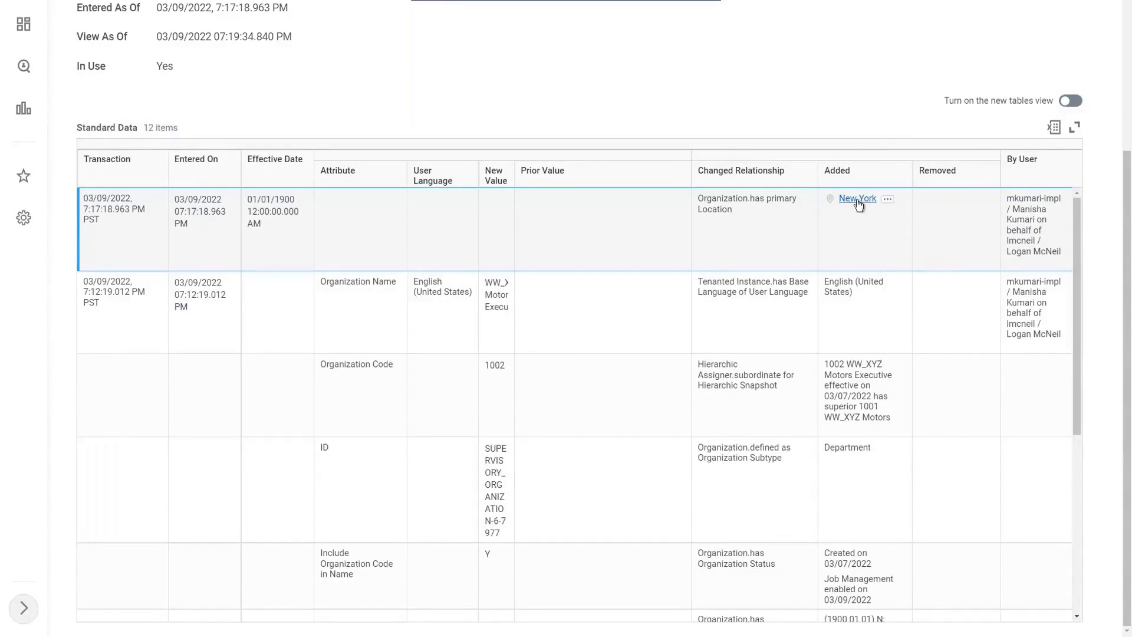
{"action": "scroll", "coordinate": [333, 115], "scroll_direction": "up", "scroll_amount": 4}
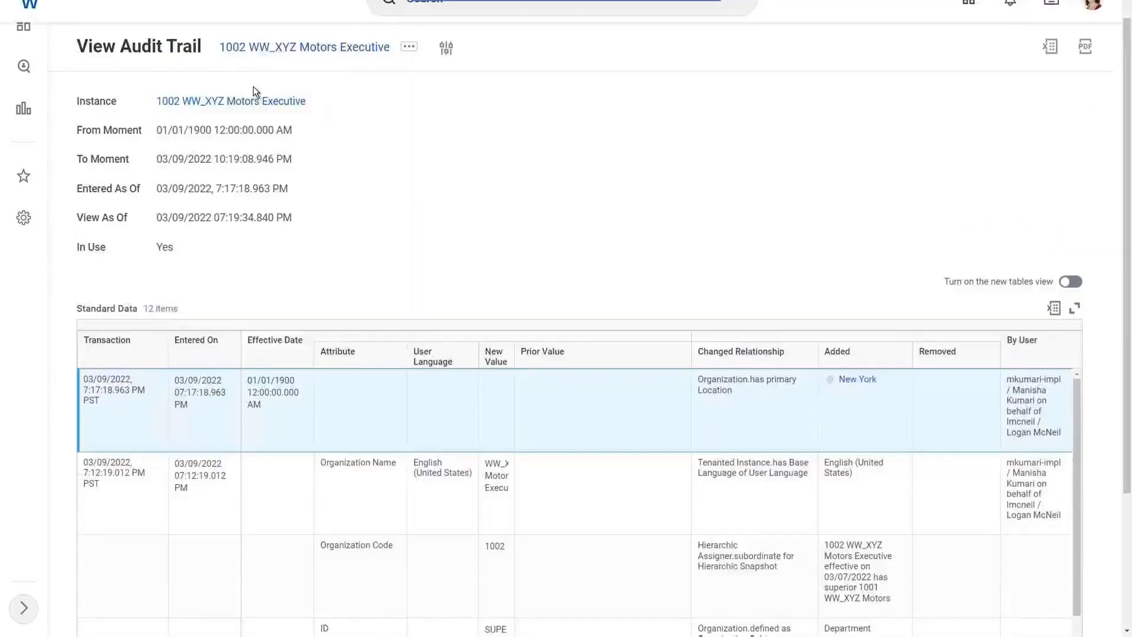
Return to the details of 1002 WW_XYZ Motors Executive and start creating a subordinate organization effective 03/07/2022.
{"action": "left_click", "coordinate": [230, 134]}
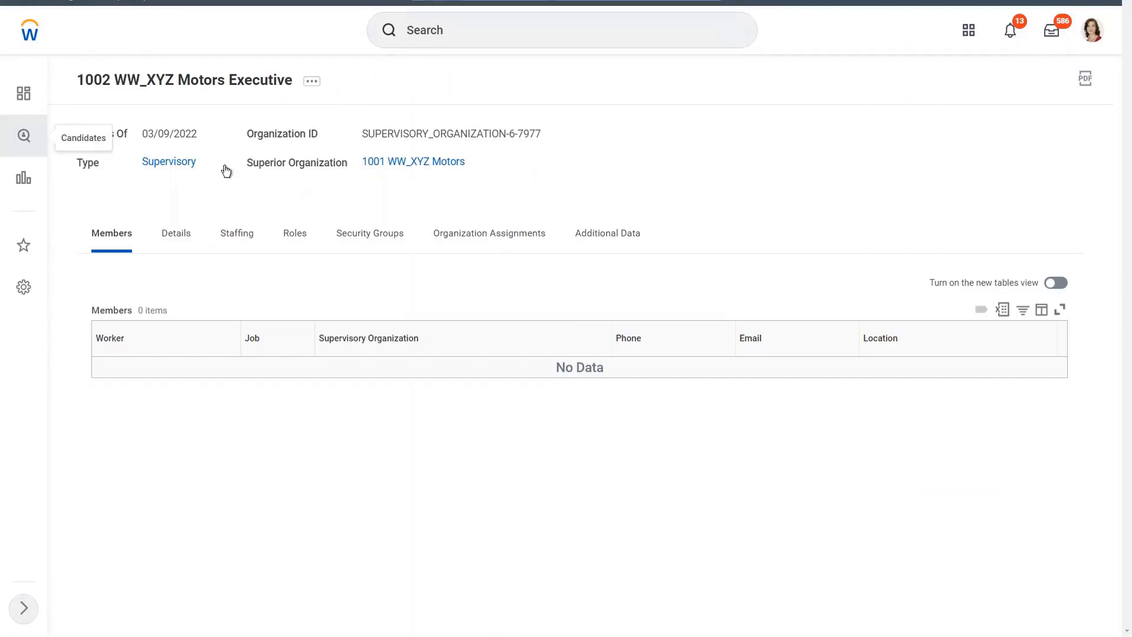
{"action": "left_click", "coordinate": [176, 234]}
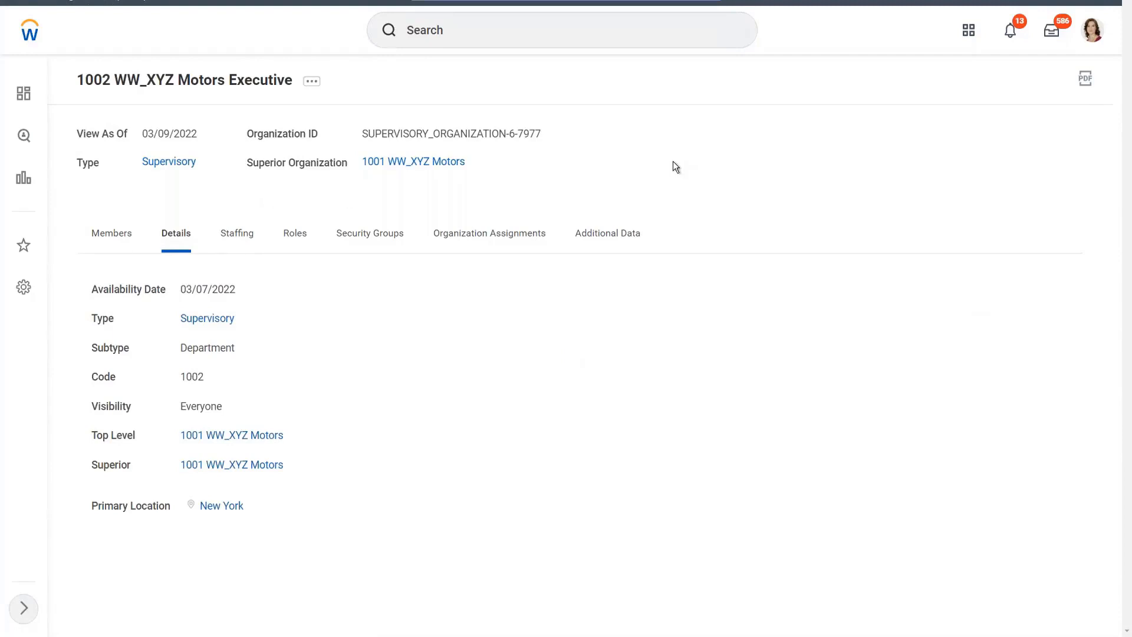
{"action": "left_click", "coordinate": [312, 84]}
{"action": "left_click", "coordinate": [312, 84]}
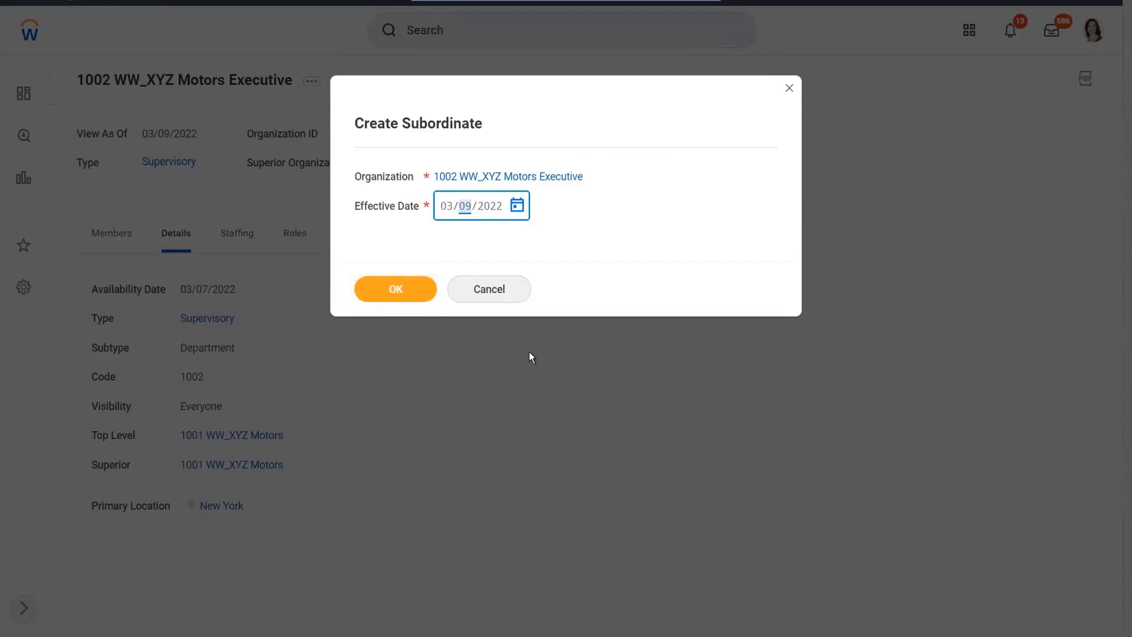
{"action": "type", "text": "07/2022"}
{"action": "left_click", "coordinate": [392, 297]}
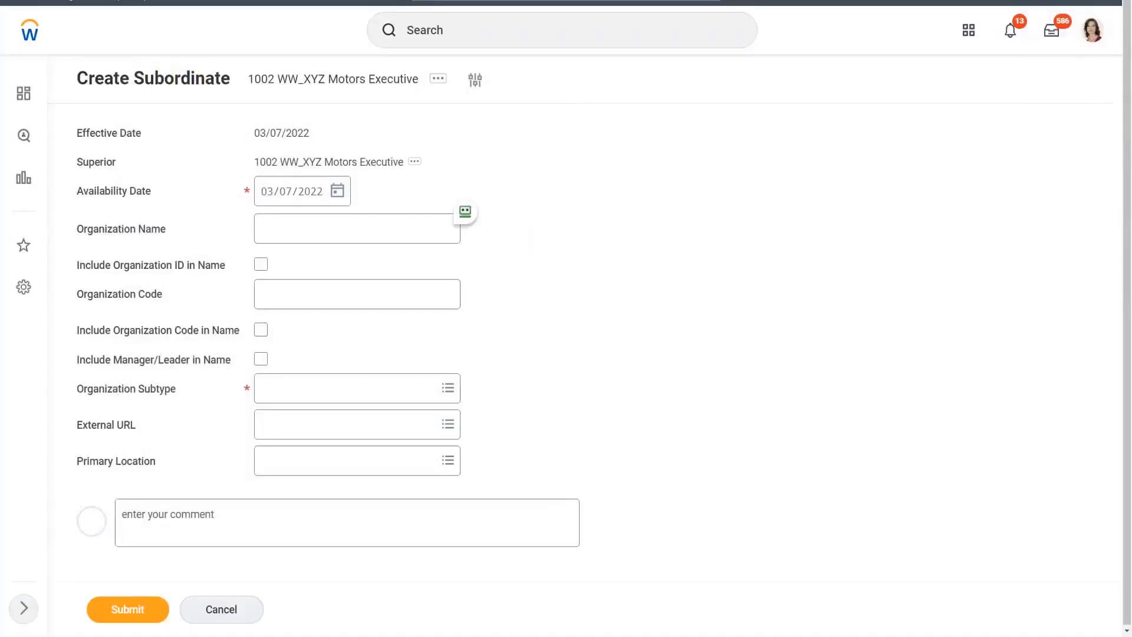
Name the subordinate organization WW_XYZ Motors Manufacturing and give it the organization code 1003.
{"action": "left_click", "coordinate": [289, 229]}
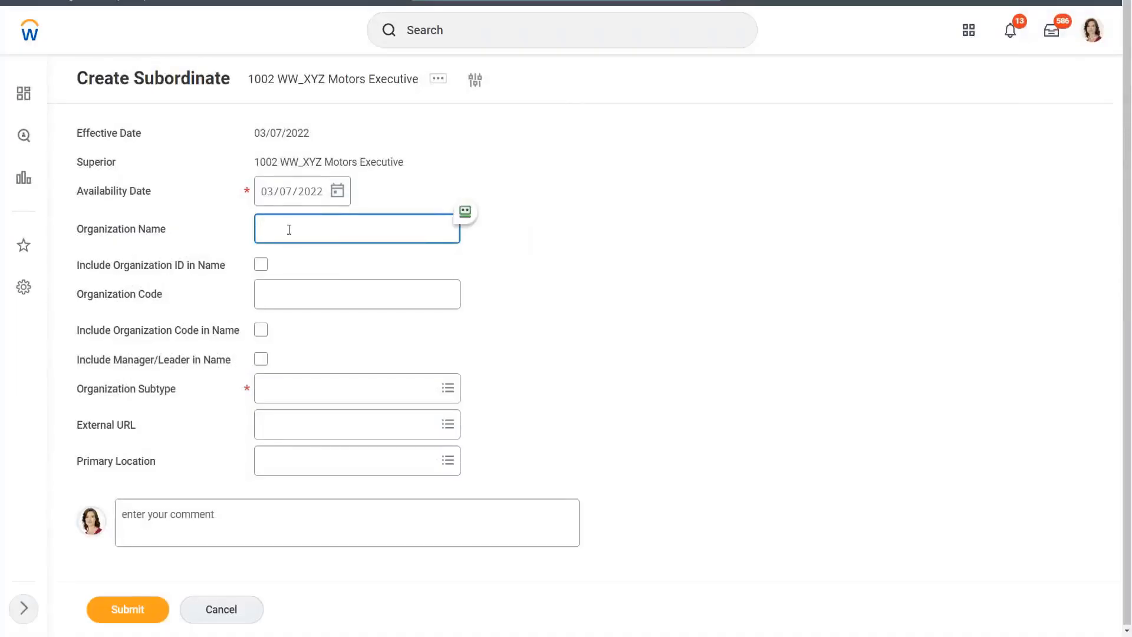
{"action": "type", "text": "WW_XYZ Motors Manufacturing"}
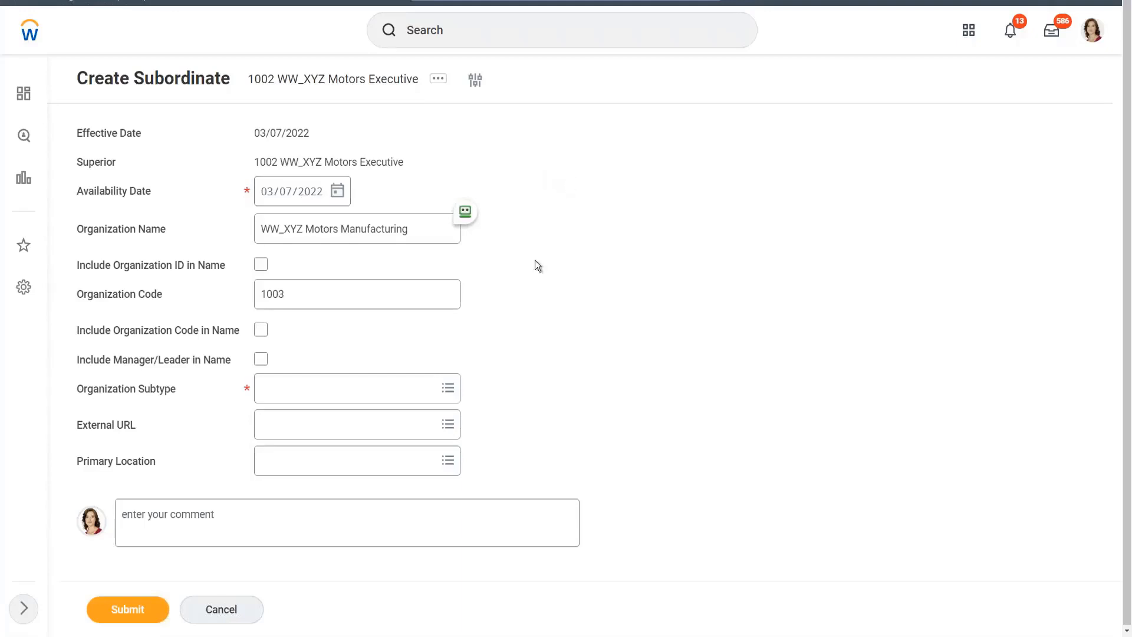
Set the organization subtype to Department, include the organization code in the name, and submit the subordinate.
{"action": "left_click", "coordinate": [284, 395]}
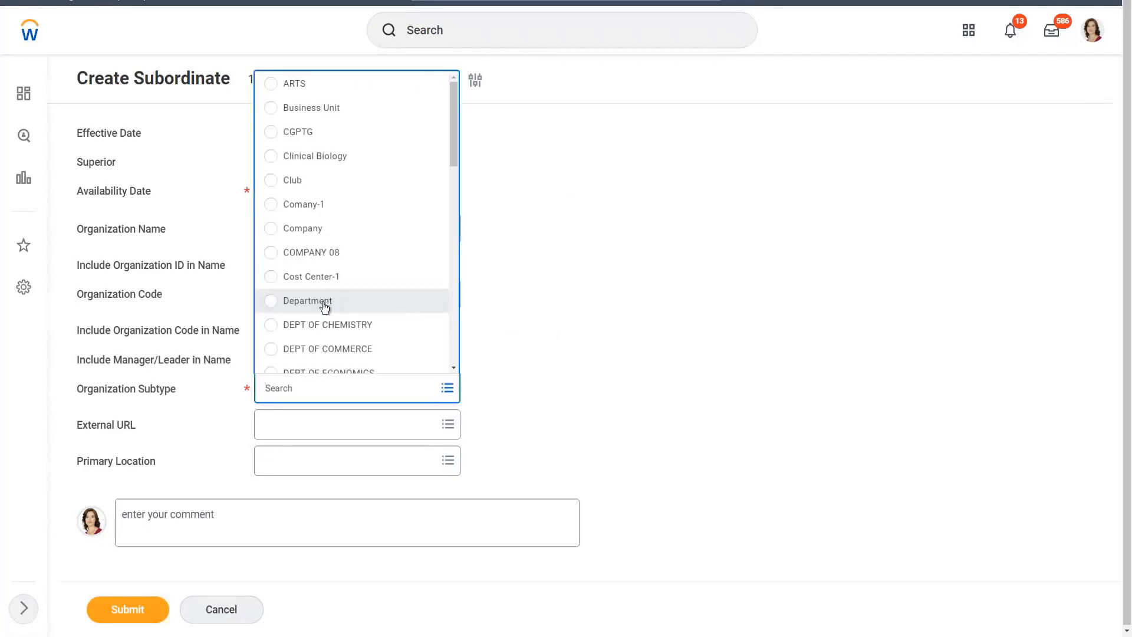
{"action": "left_click", "coordinate": [326, 301]}
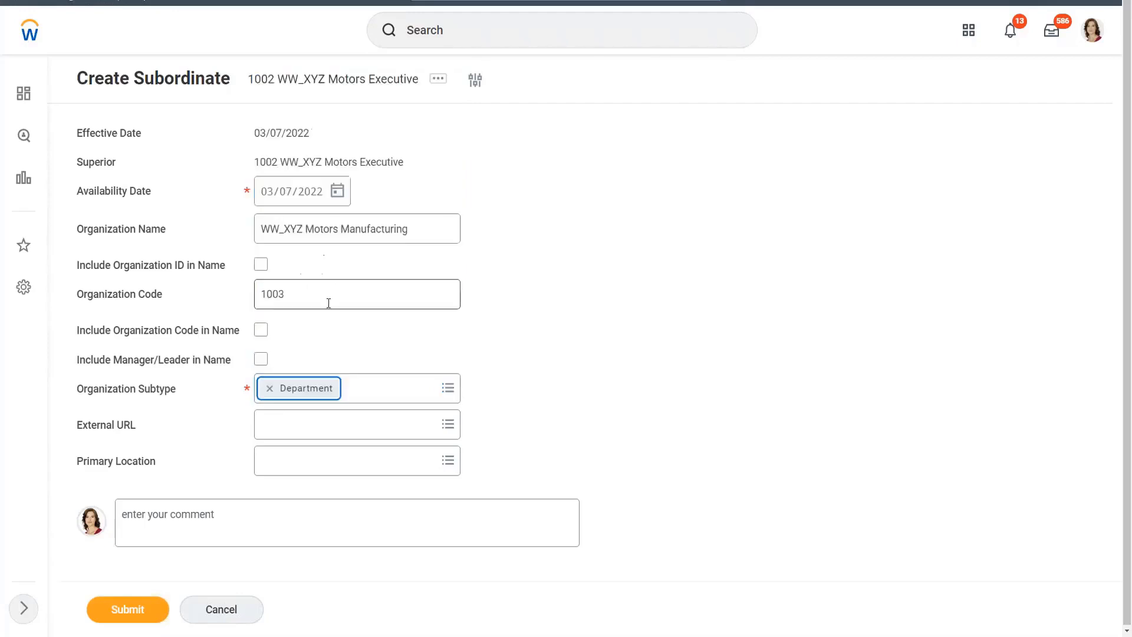
{"action": "left_click", "coordinate": [602, 302]}
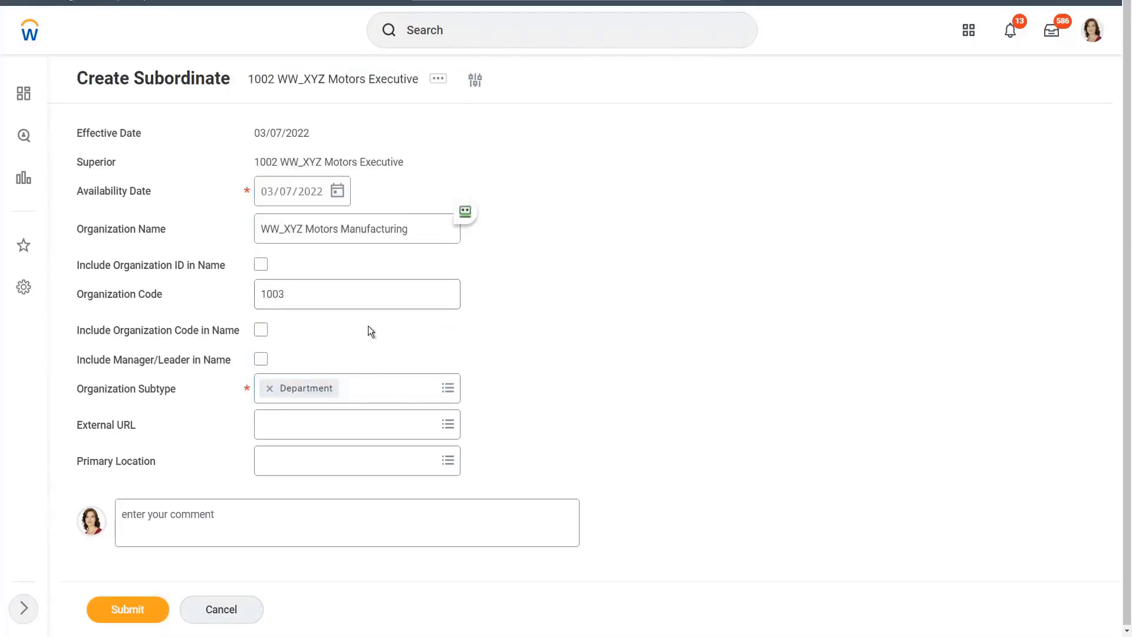
{"action": "left_click", "coordinate": [260, 330]}
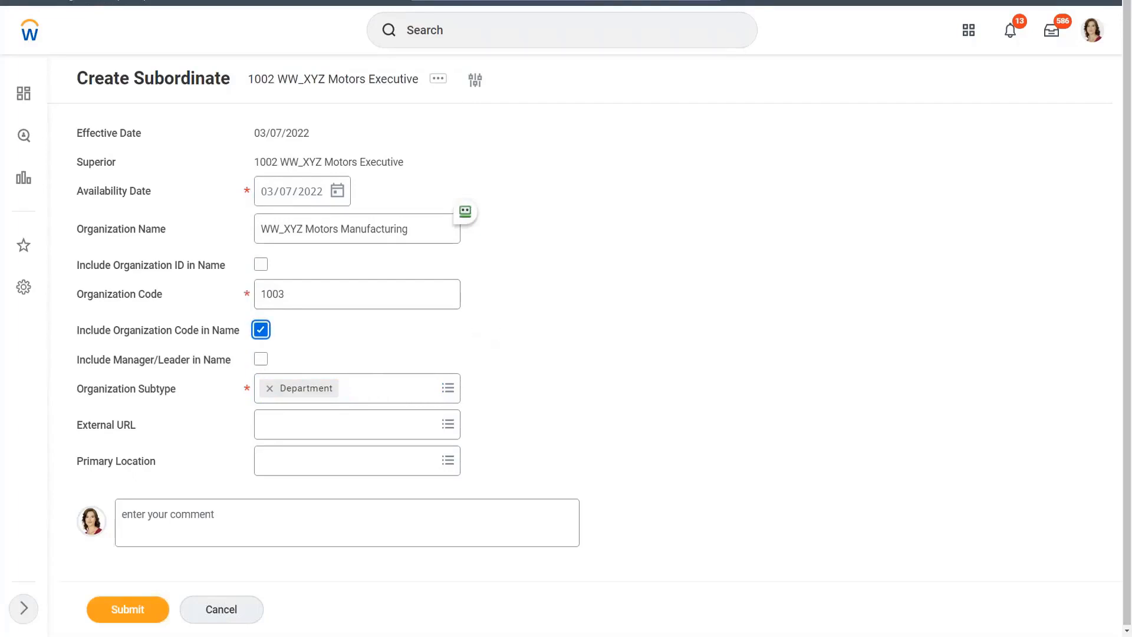
{"action": "left_click", "coordinate": [137, 611]}
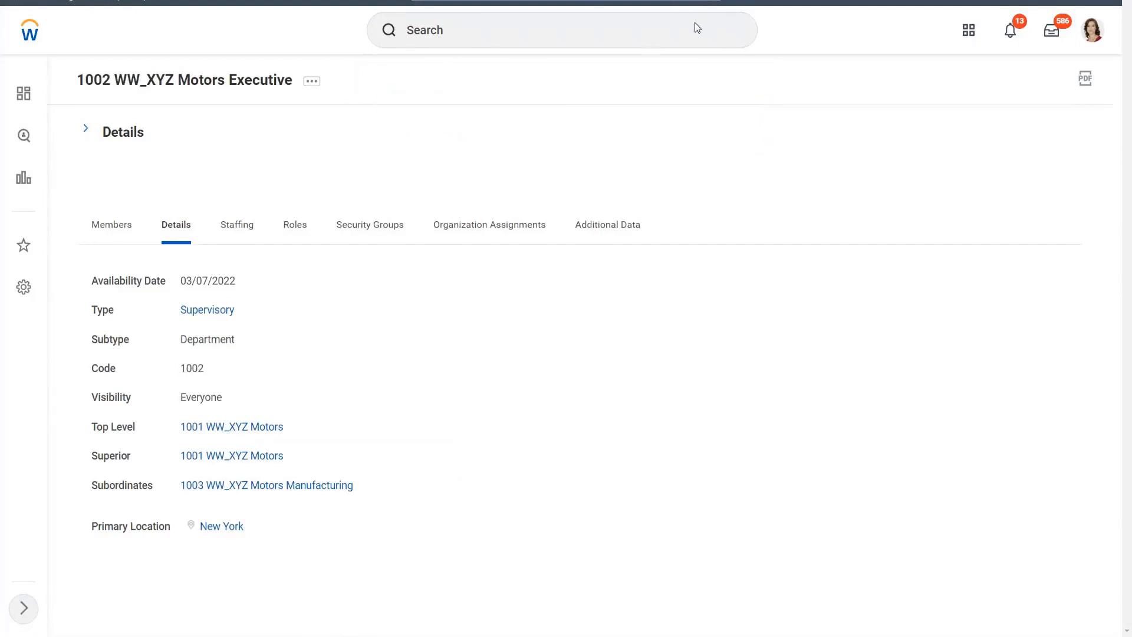
Expand the details of 1002 WW_XYZ Motors Executive and check its superior and subordinate organizations.
{"action": "left_click", "coordinate": [88, 134]}
{"action": "left_click", "coordinate": [89, 133]}
{"action": "left_click", "coordinate": [87, 131]}
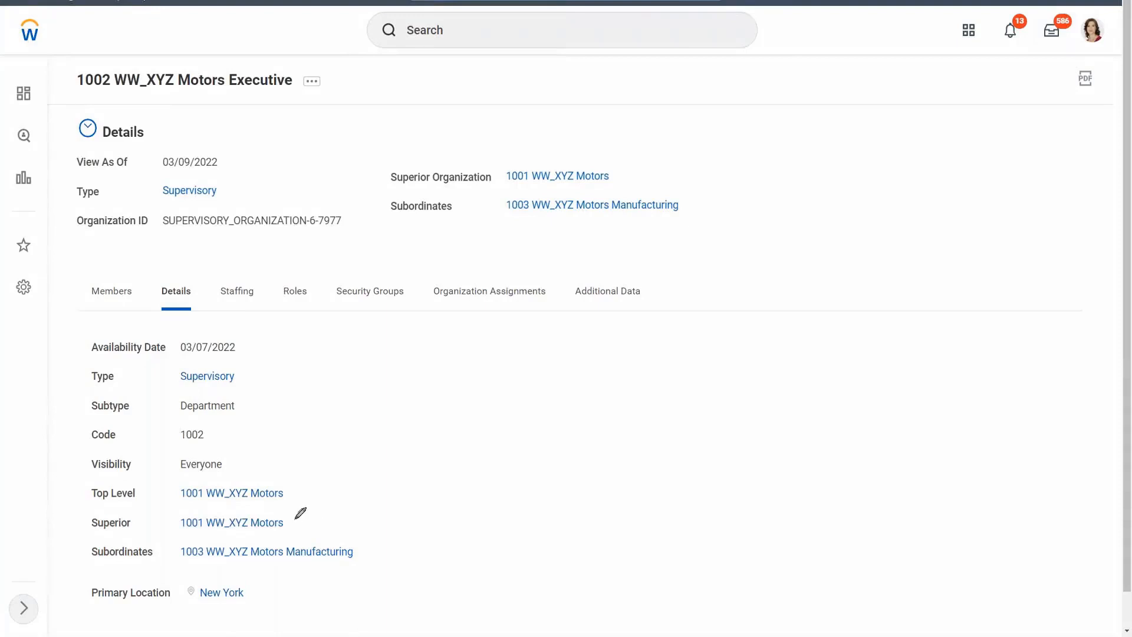
{"action": "mouse_move", "coordinate": [294, 520]}
{"action": "left_mouse_down"}
{"action": "mouse_move", "coordinate": [303, 530]}
{"action": "mouse_move", "coordinate": [341, 487]}
{"action": "left_mouse_up"}
{"action": "left_click_drag", "start_coordinate": [359, 549], "coordinate": [403, 517]}
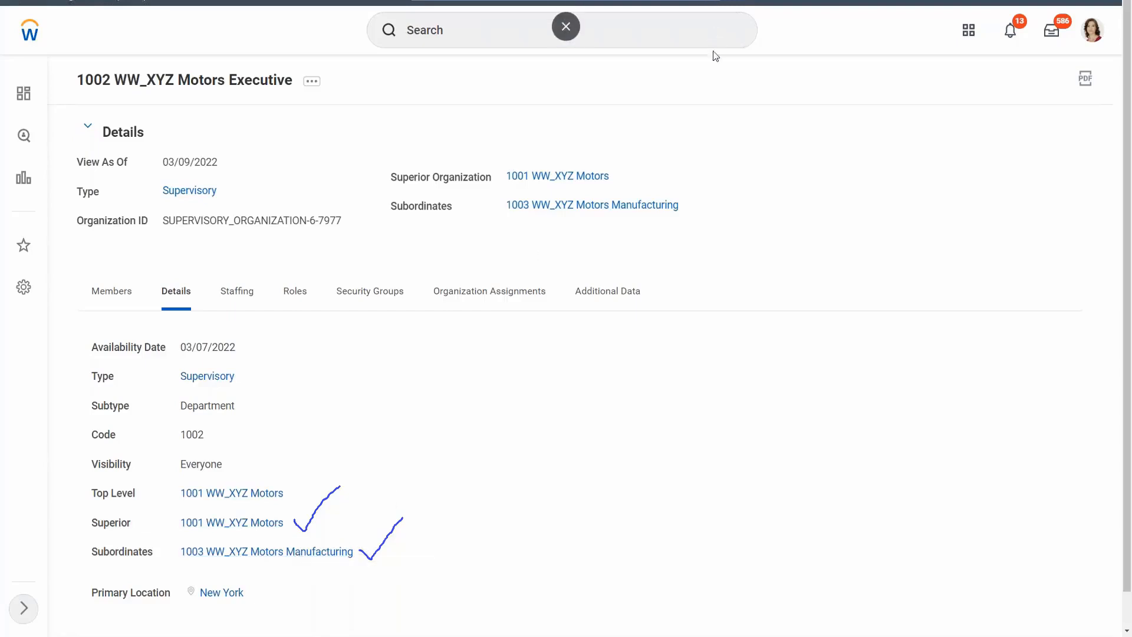
{"action": "left_click", "coordinate": [705, 71]}
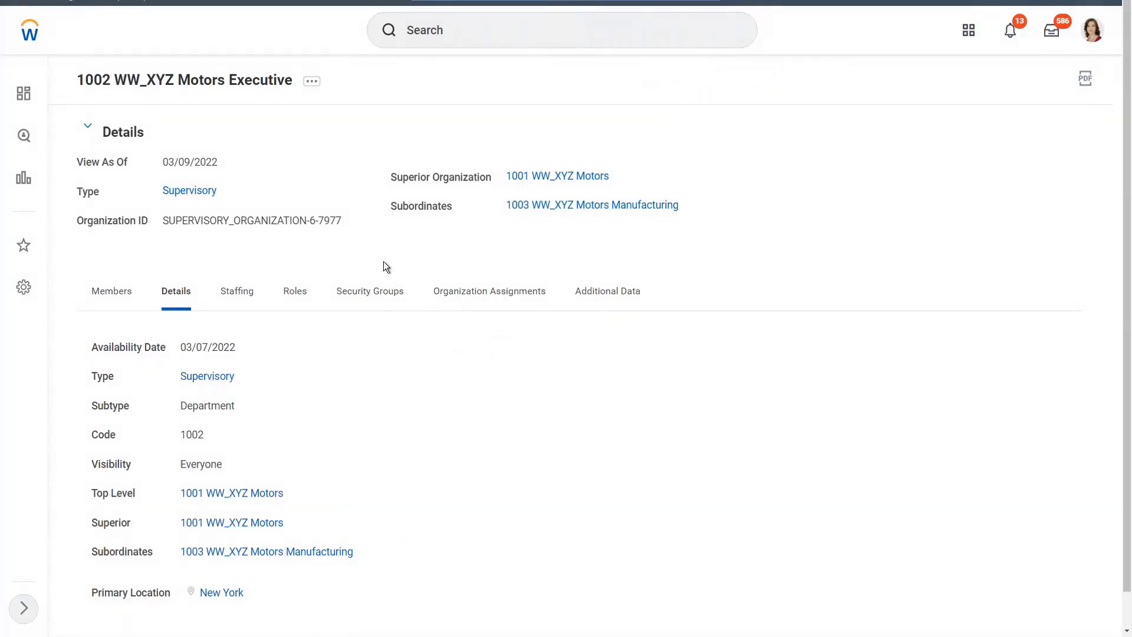
Navigate the hierarchy of 1002 WW_XYZ Motors Executive up to its superior and back down, opening the subordinate 1003 WW_XYZ Motors Manufacturing.
{"action": "left_click", "coordinate": [313, 85]}
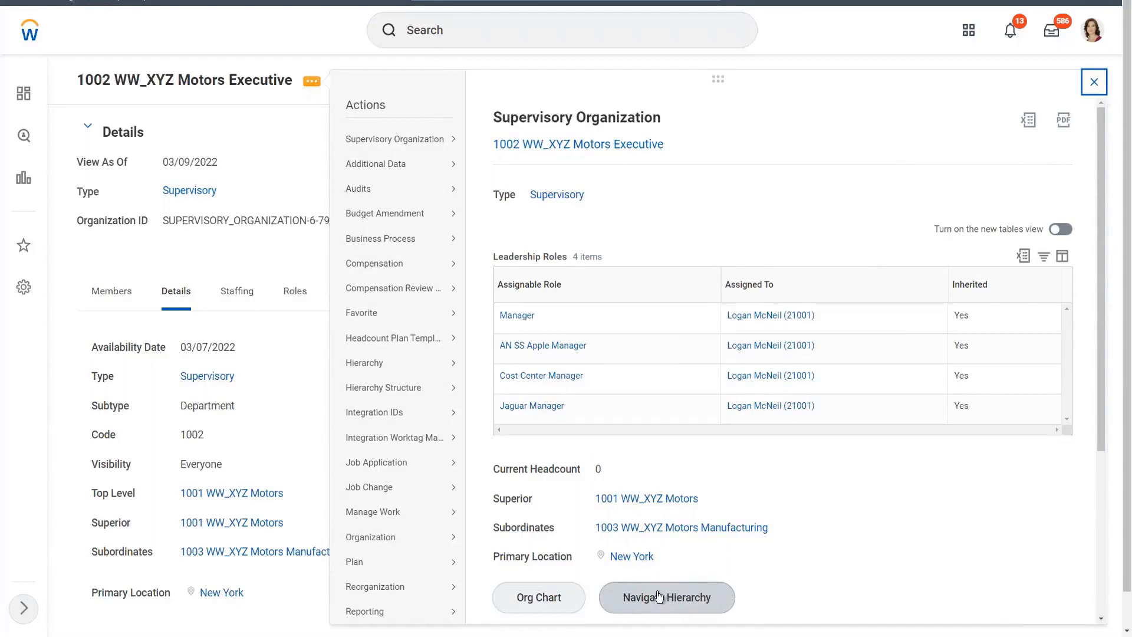
{"action": "left_click", "coordinate": [660, 597]}
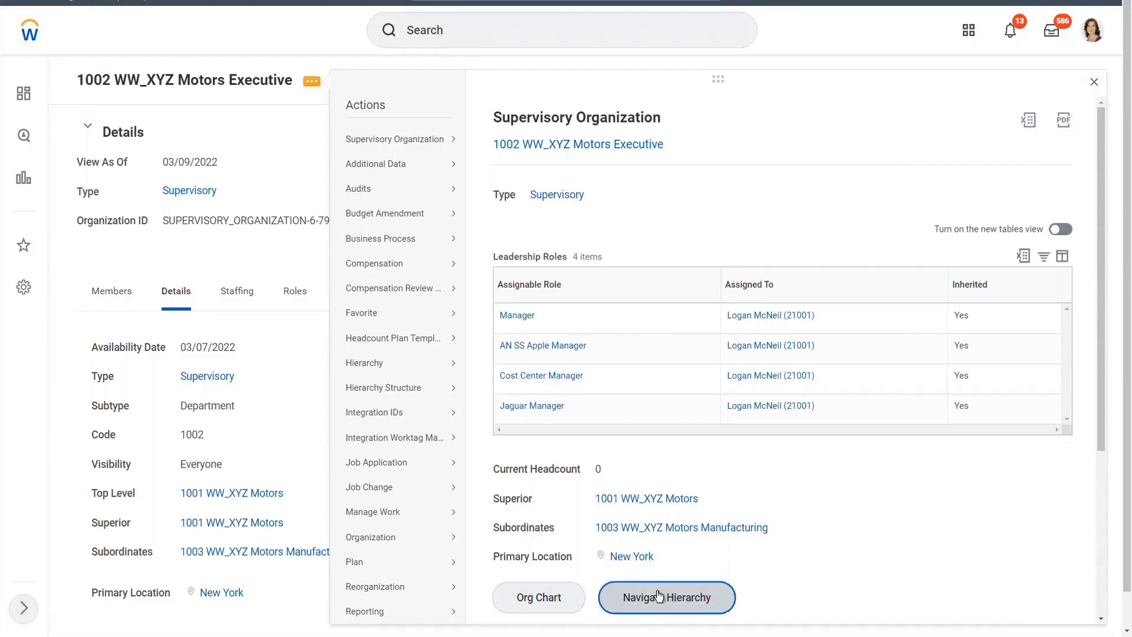
{"action": "left_click", "coordinate": [658, 596]}
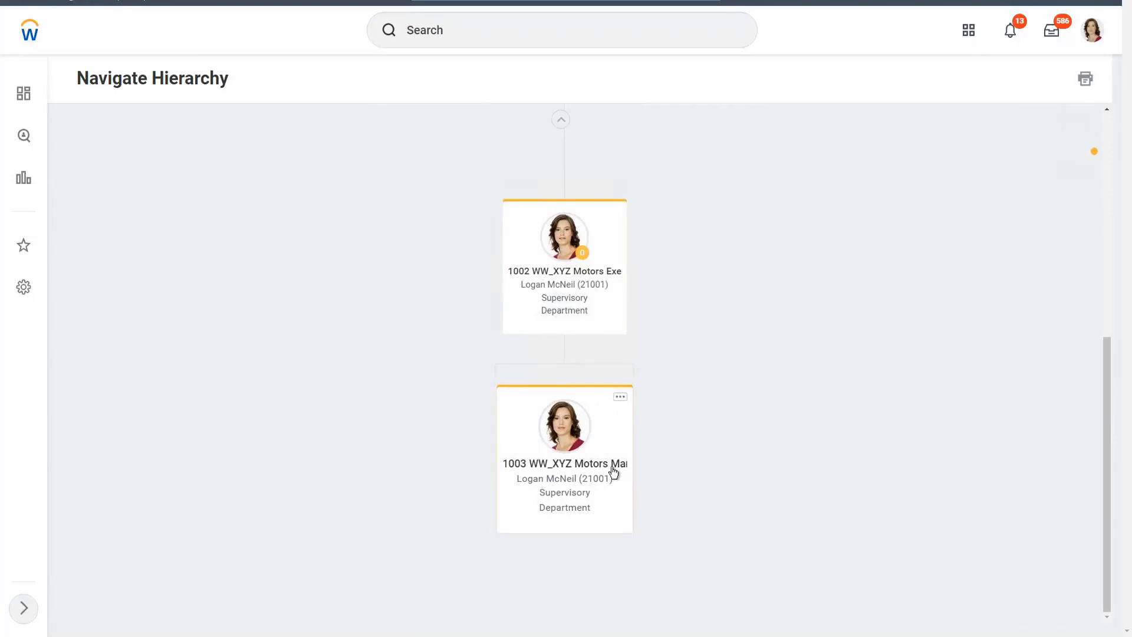
{"action": "left_click", "coordinate": [562, 121]}
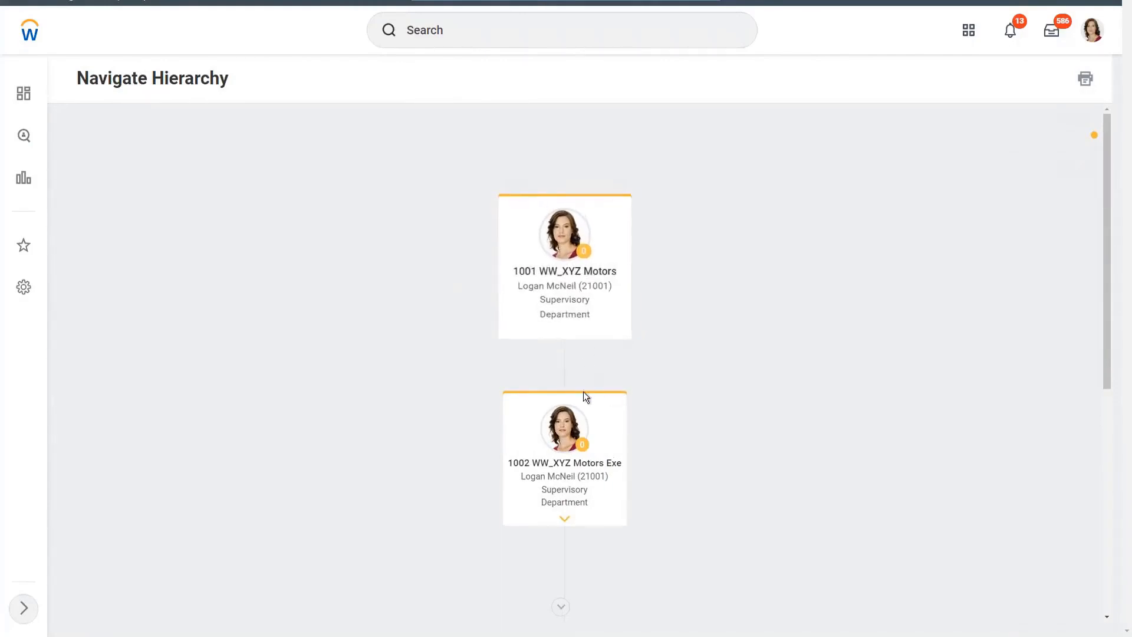
{"action": "left_click", "coordinate": [565, 525]}
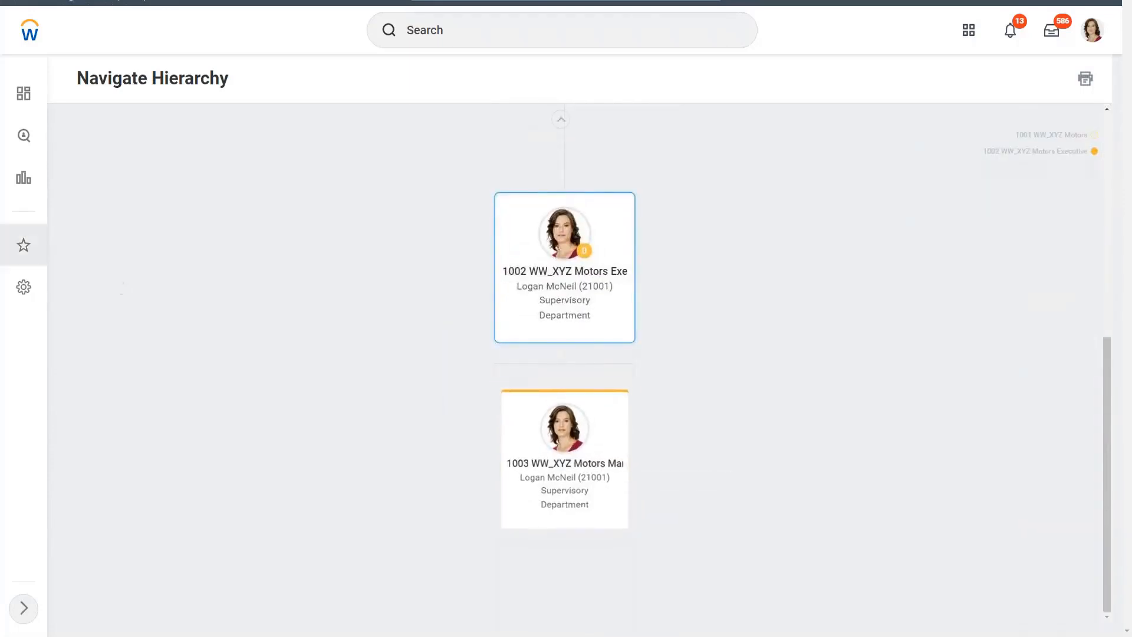
{"action": "left_click", "coordinate": [615, 470]}
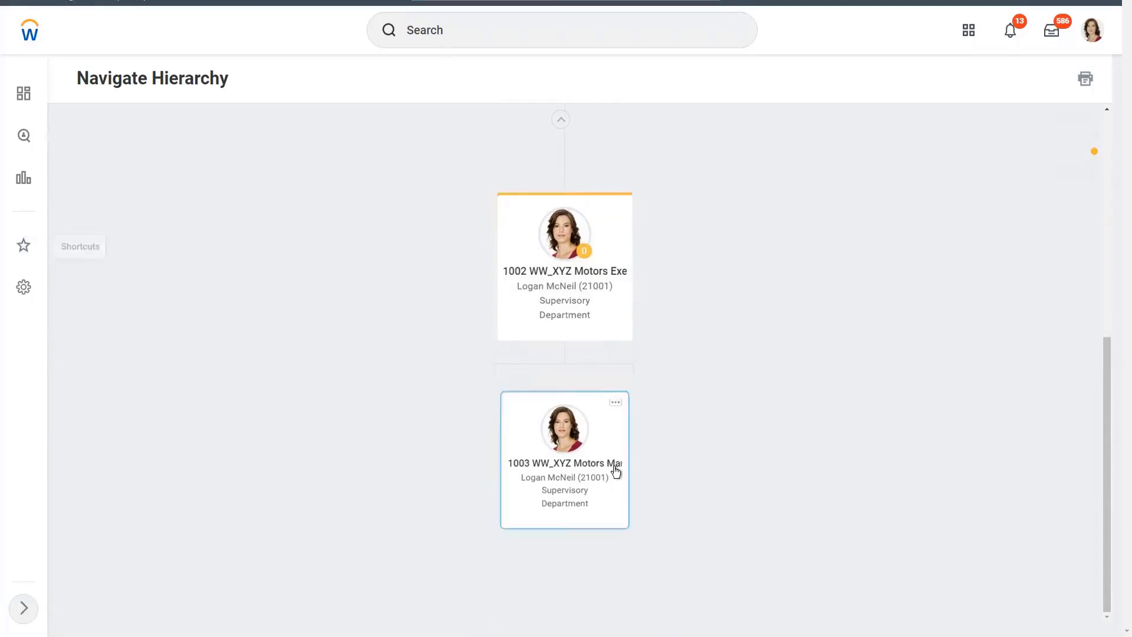
{"action": "left_click", "coordinate": [604, 463]}
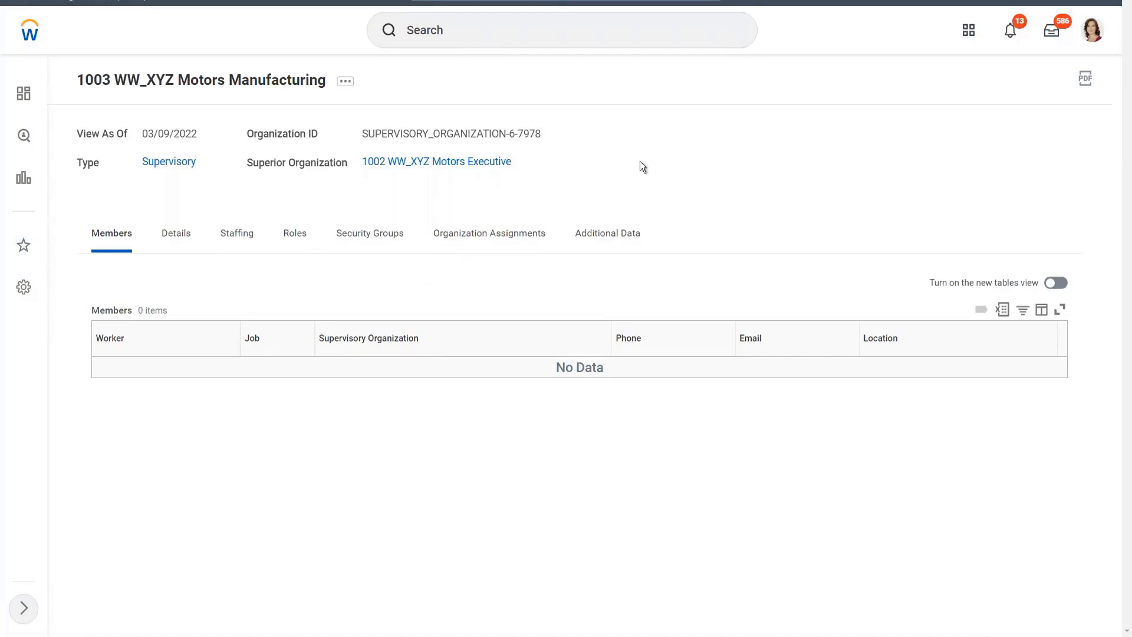
Find the Create Supervisory Organization task and start it with the reorganization WeWork (03/07/2022).
{"action": "left_click", "coordinate": [472, 34]}
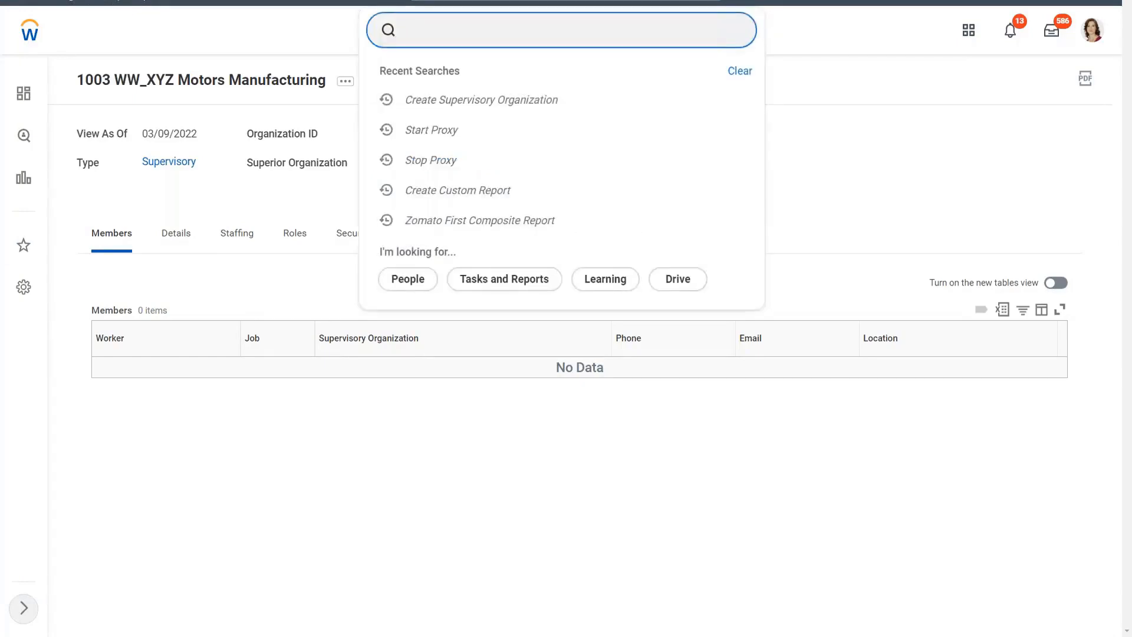
{"action": "type", "text": "create sup org"}
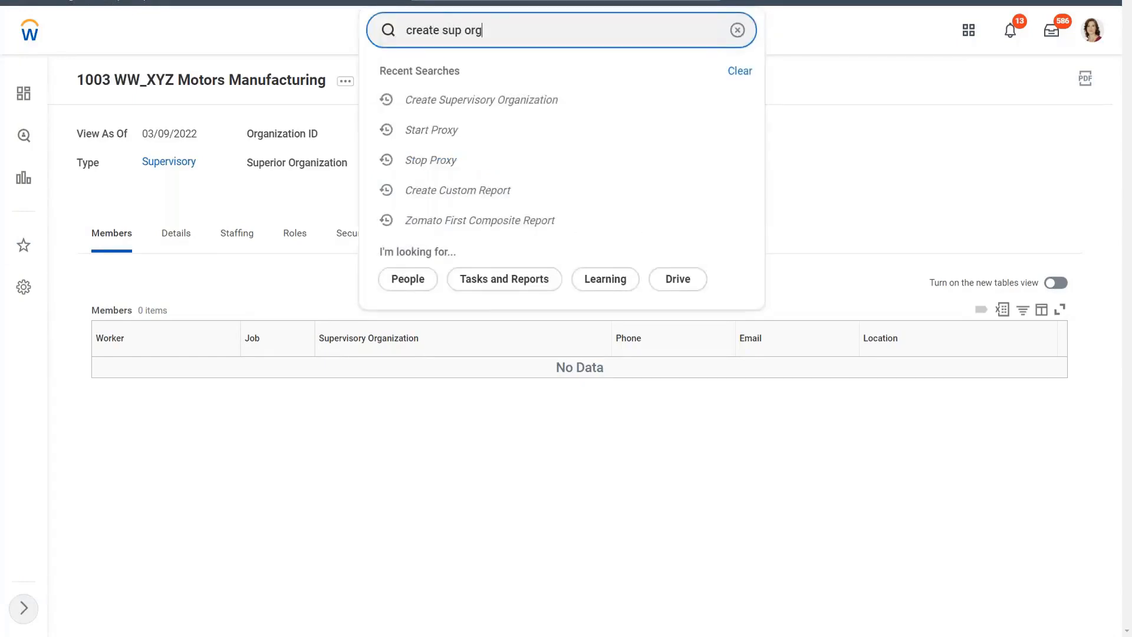
{"action": "left_click", "coordinate": [480, 78]}
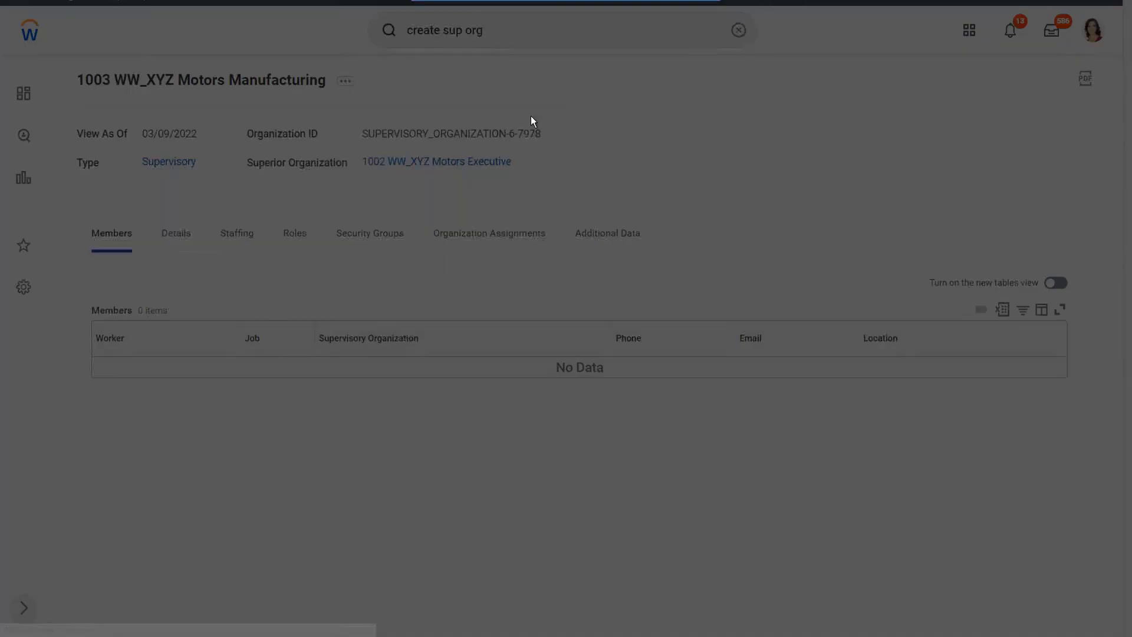
{"action": "left_click", "coordinate": [468, 169]}
{"action": "type", "text": "wework"}
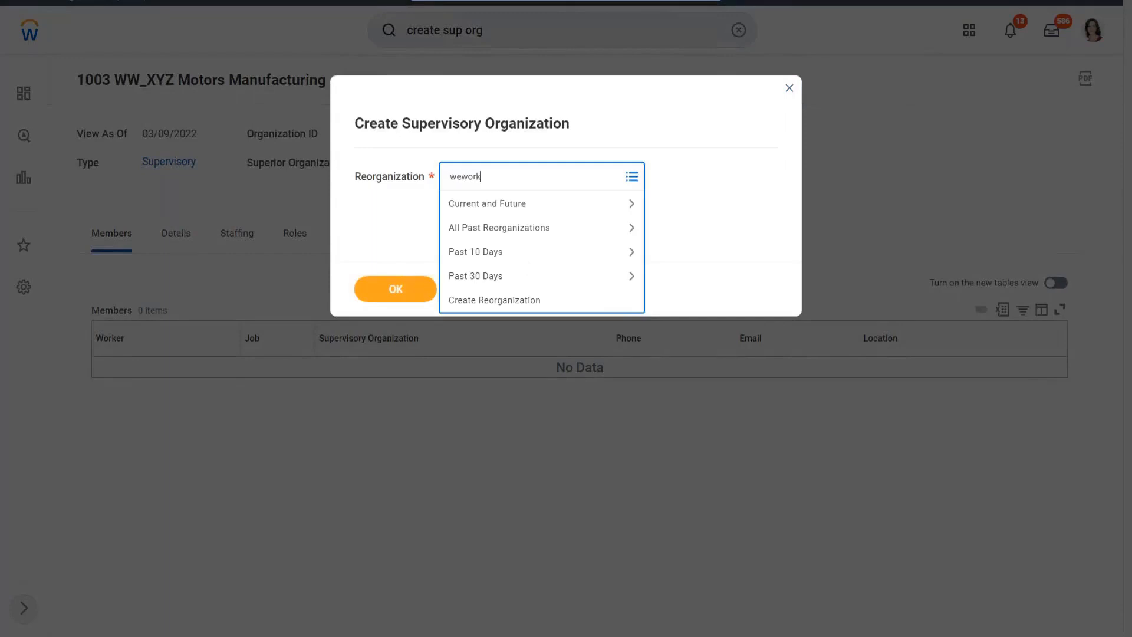
{"action": "key", "text": "Return"}
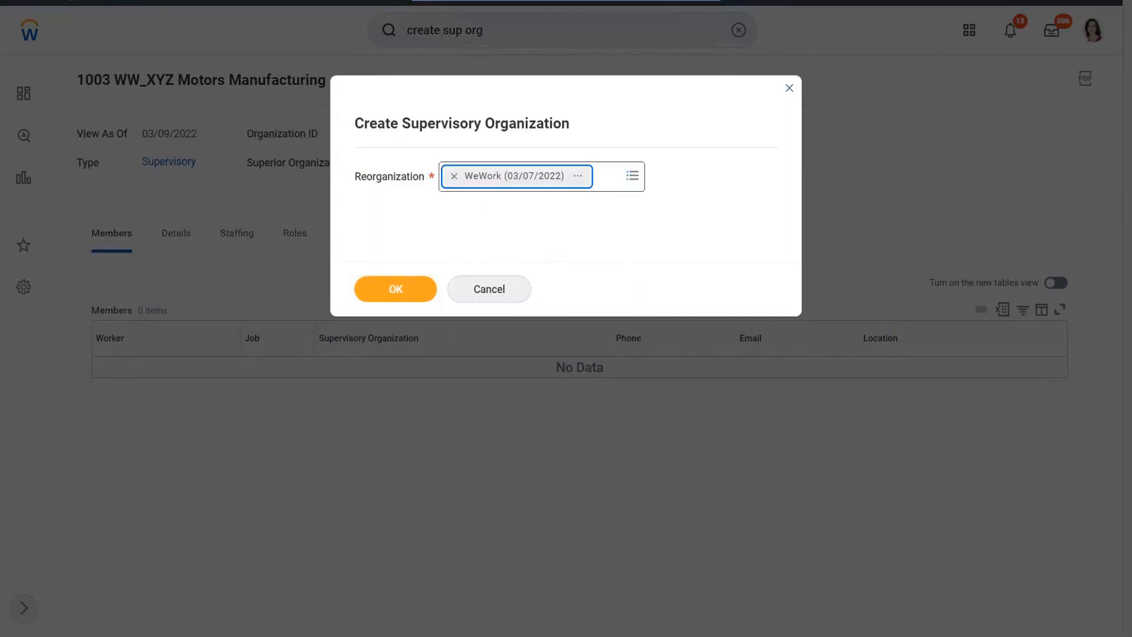
{"action": "left_click", "coordinate": [396, 290]}
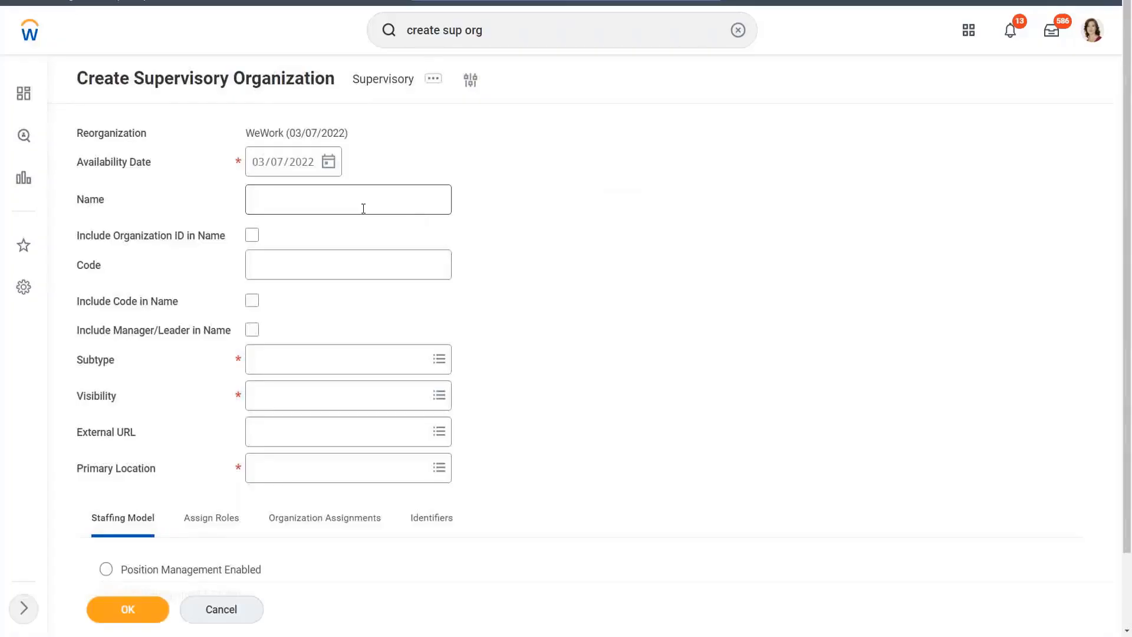
Name the new organization WW_XYZ Motors Sales, set its code to 1004, and include the code in the name.
{"action": "left_click", "coordinate": [328, 201]}
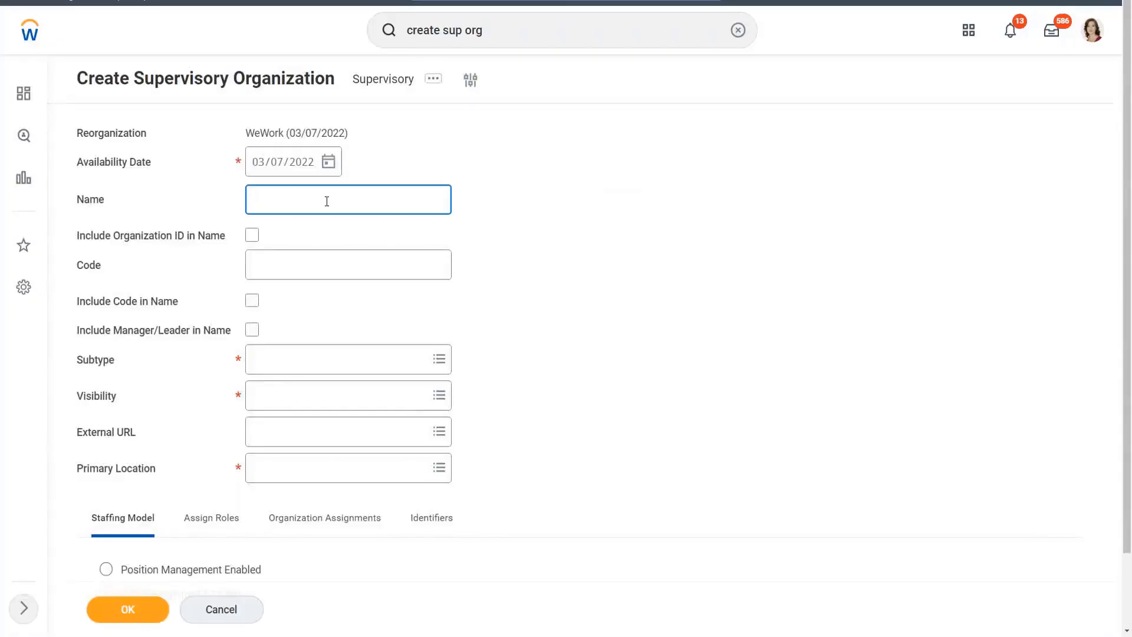
{"action": "type", "text": "WW_XYZ Motors Sales"}
{"action": "left_click", "coordinate": [295, 264]}
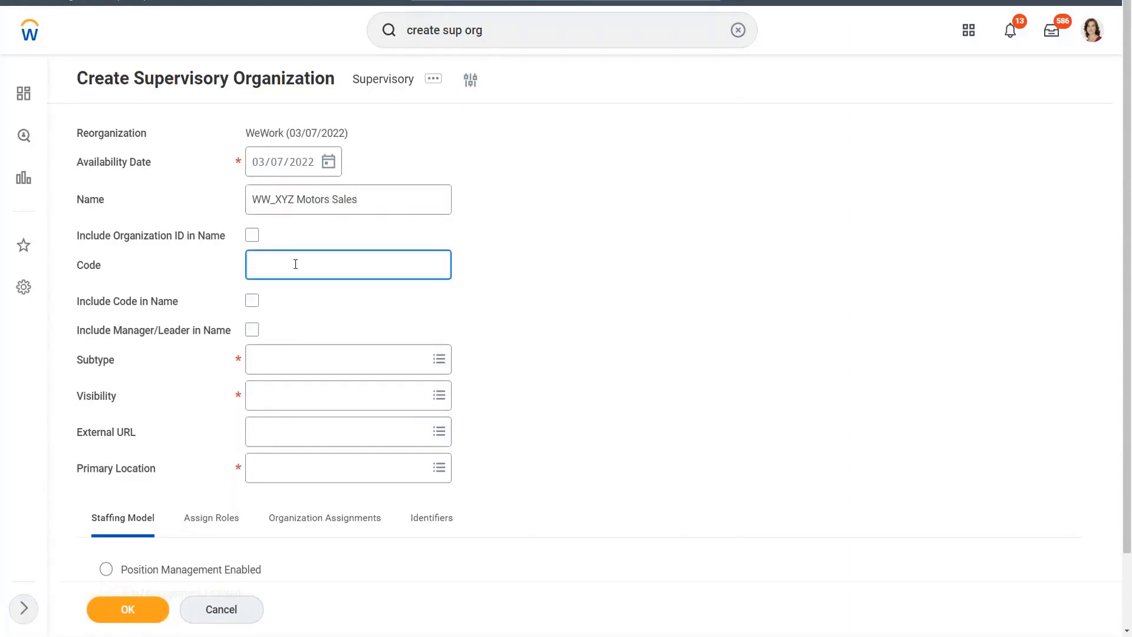
{"action": "type", "text": "1004"}
{"action": "left_click", "coordinate": [258, 300]}
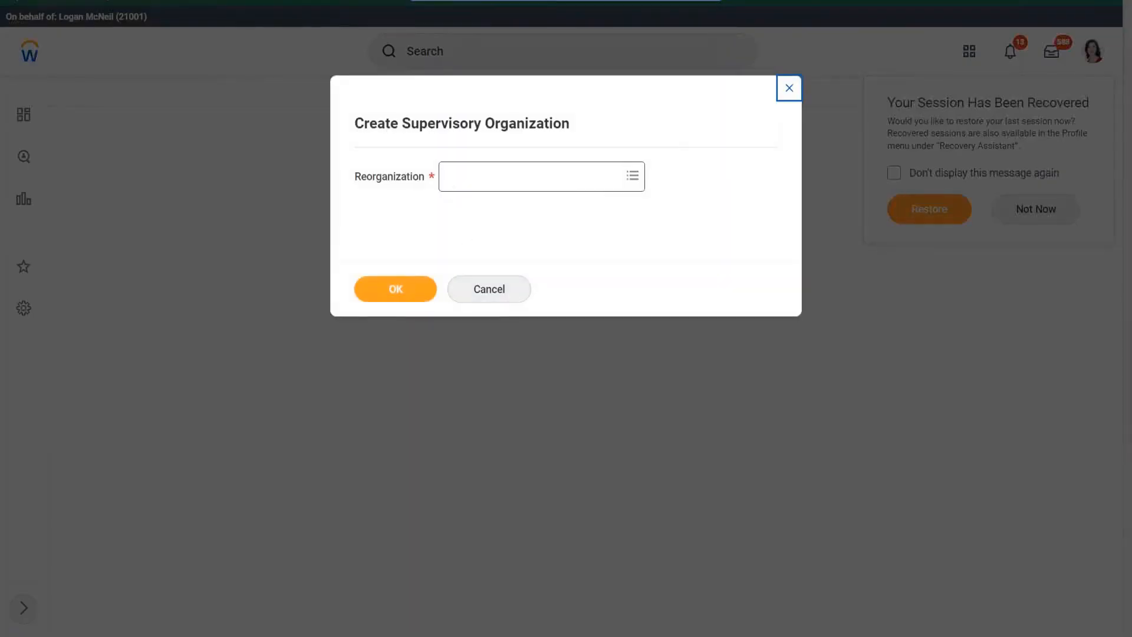
Select the reorganization WeWork (03/07/2022) again and reopen a blank supervisory organization form.
{"action": "left_click", "coordinate": [532, 177]}
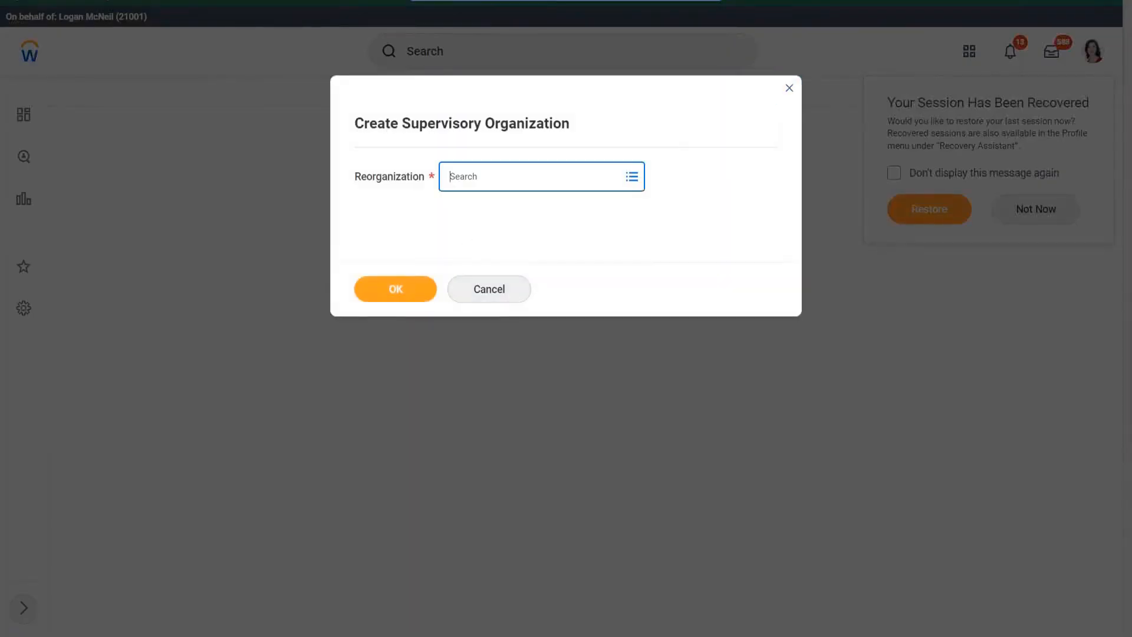
{"action": "type", "text": "wewo"}
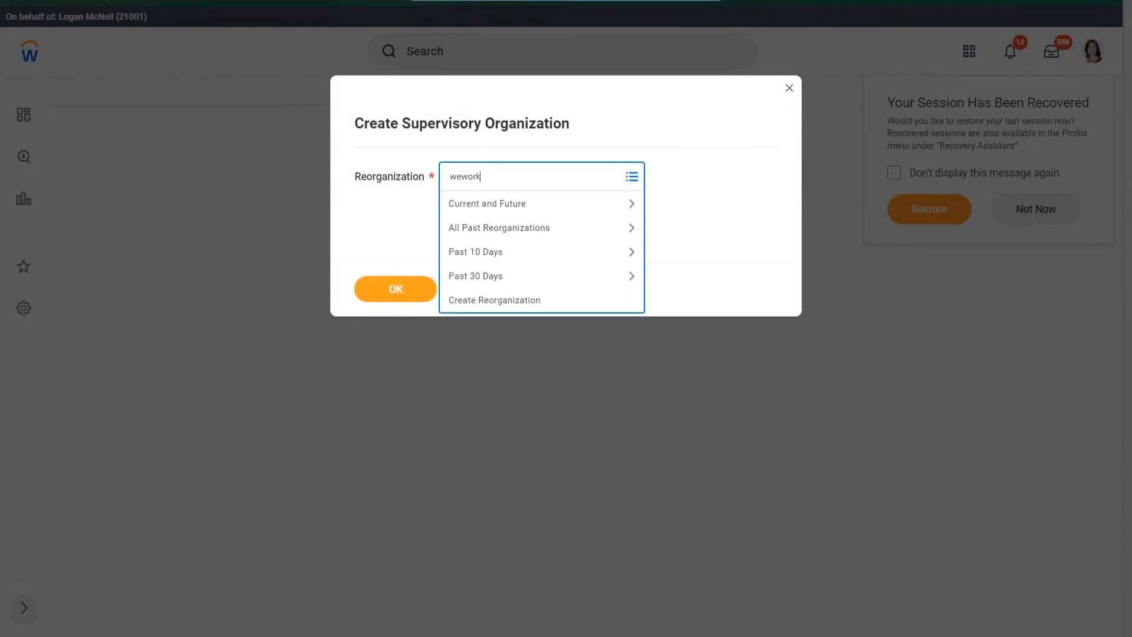
{"action": "type", "text": "rk"}
{"action": "key", "text": "Return"}
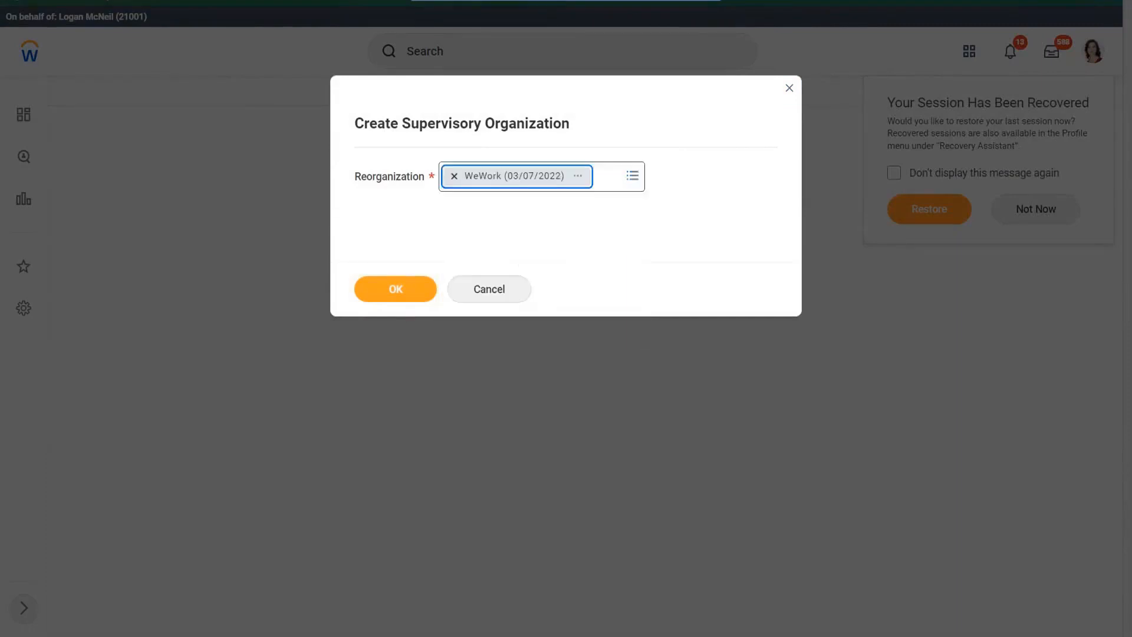
{"action": "left_click", "coordinate": [399, 289]}
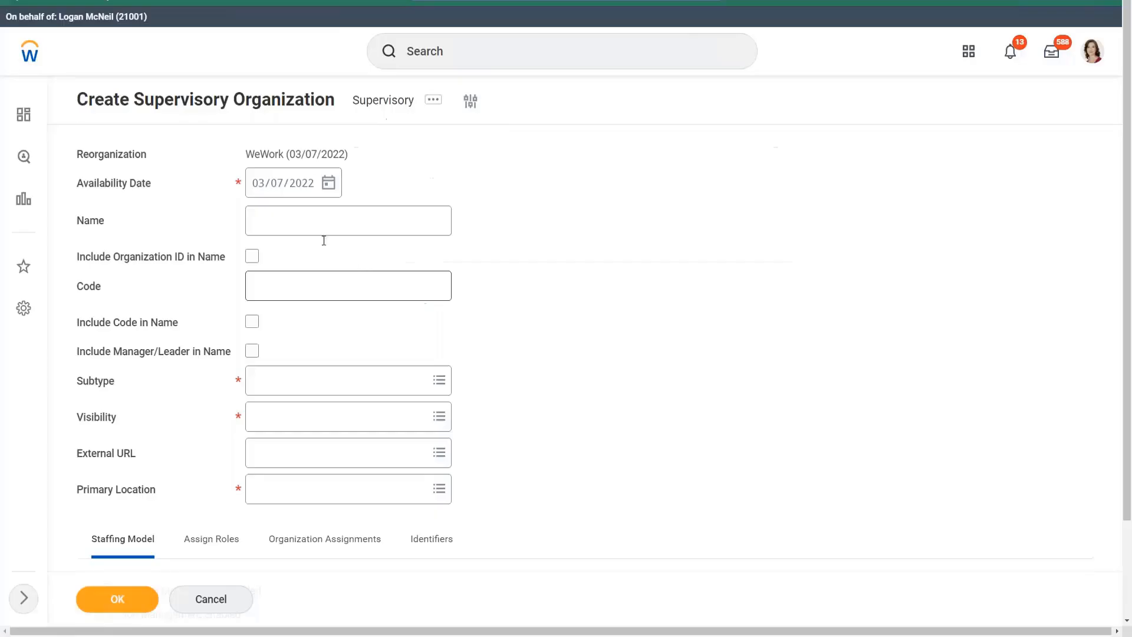
Name the new organization WW_XYZ Motors Sales, set its code to 1004, and include the code in the name.
{"action": "left_click", "coordinate": [293, 216]}
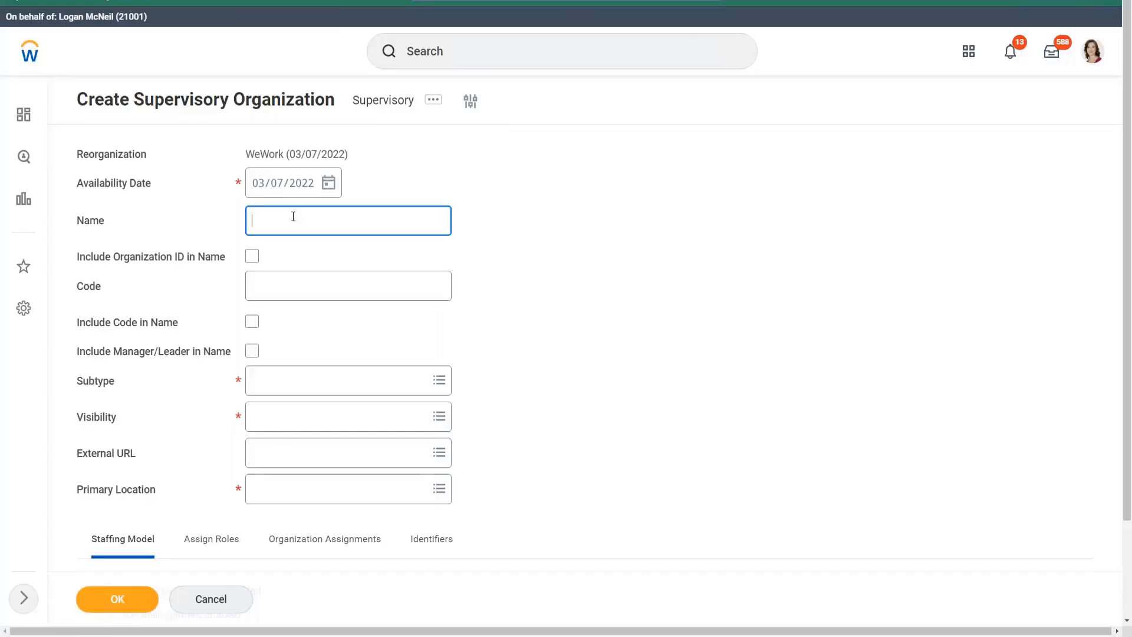
{"action": "type", "text": "WW_XYZ MOtors Sales"}
{"action": "key", "text": "shift+Left"}
{"action": "type", "text": "o"}
{"action": "left_click", "coordinate": [327, 283]}
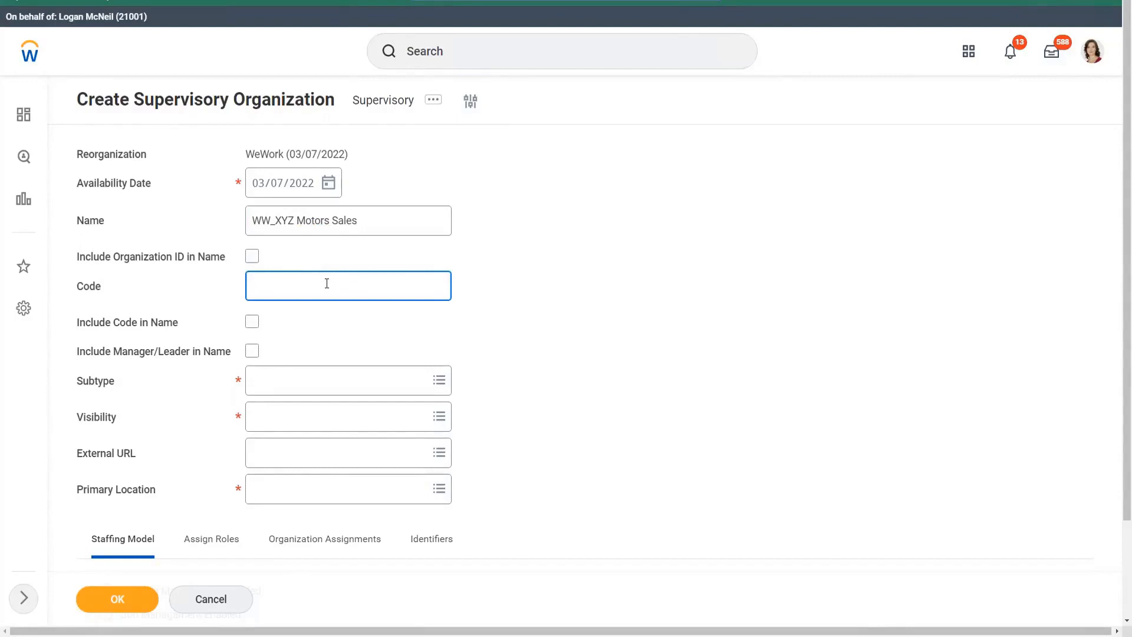
{"action": "type", "text": "1004"}
{"action": "left_click", "coordinate": [252, 322]}
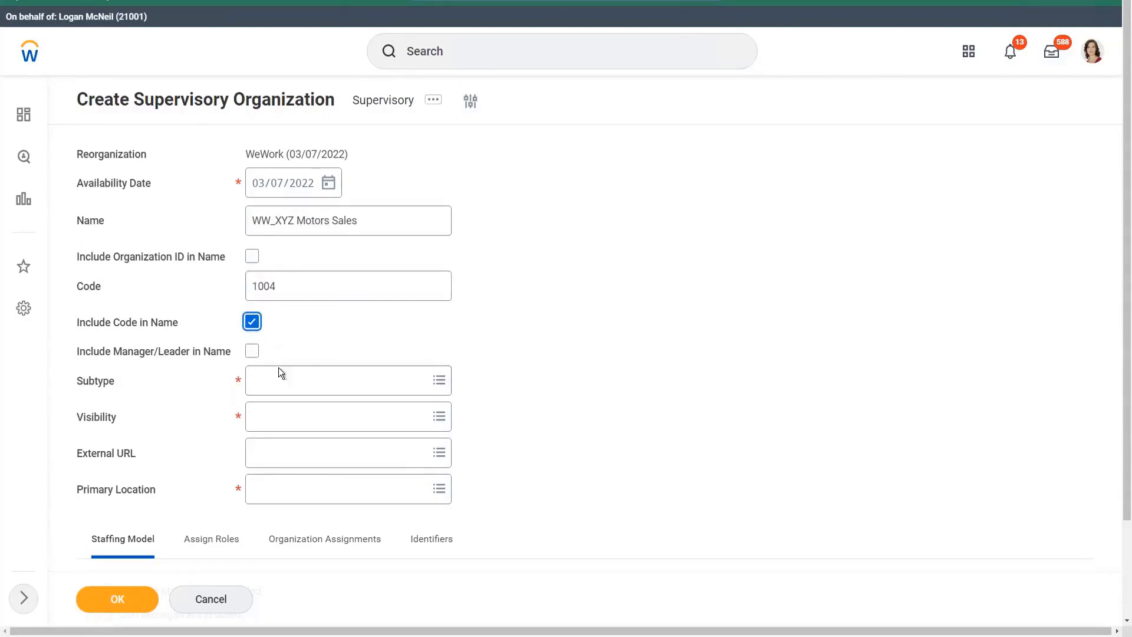
Set the organization's subtype to Department and its visibility to Everyone.
{"action": "left_click", "coordinate": [307, 385]}
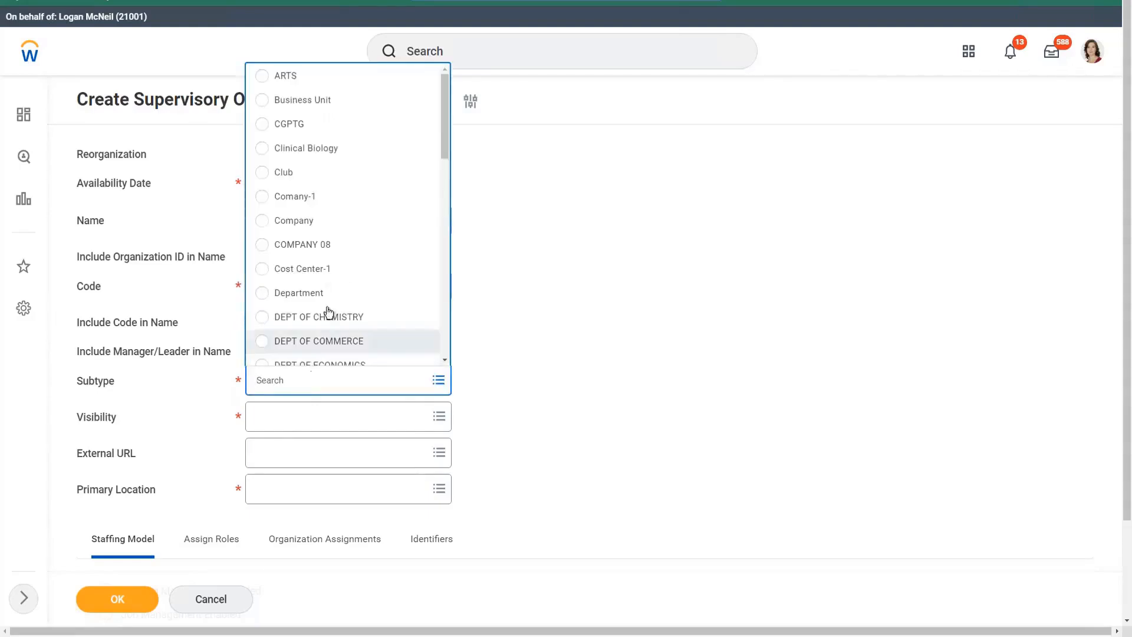
{"action": "left_click", "coordinate": [328, 296]}
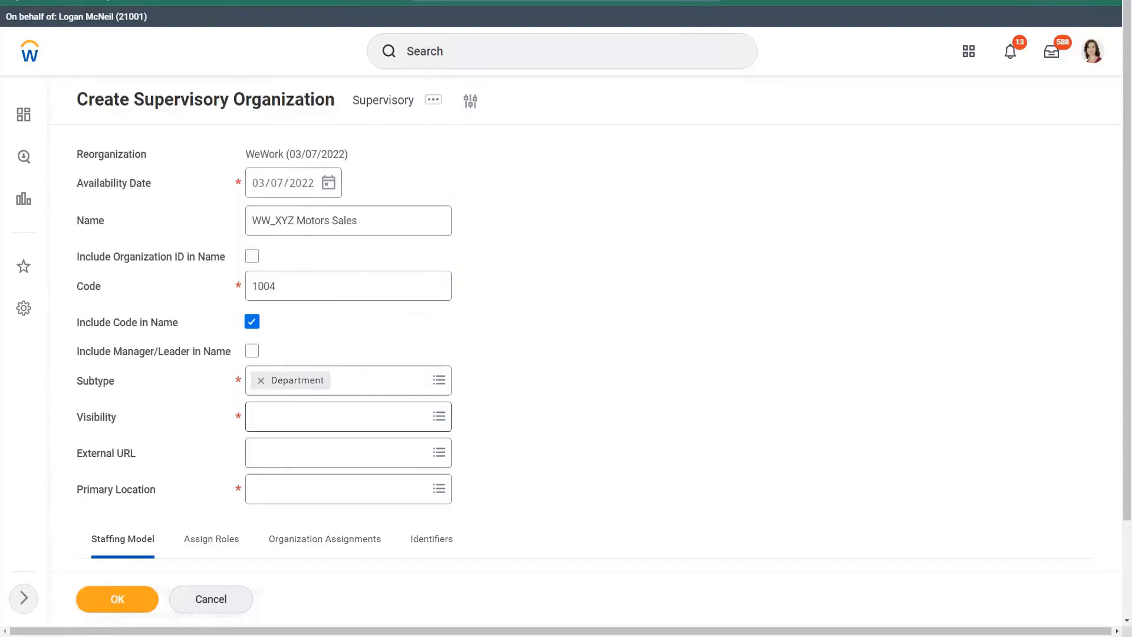
{"action": "left_click", "coordinate": [295, 414]}
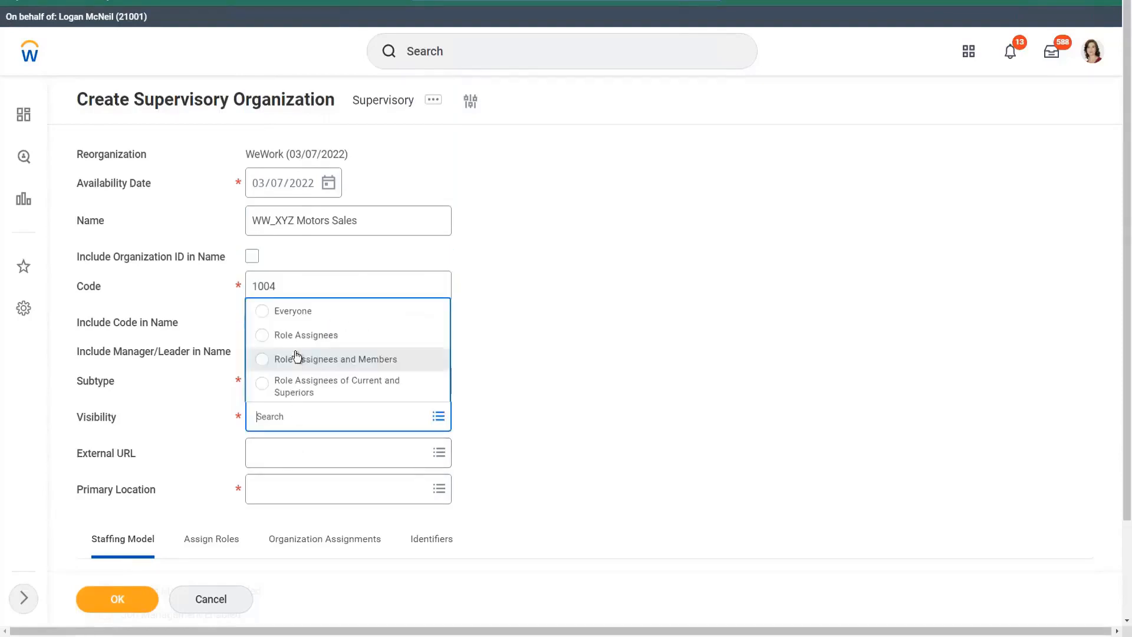
{"action": "left_click", "coordinate": [307, 311]}
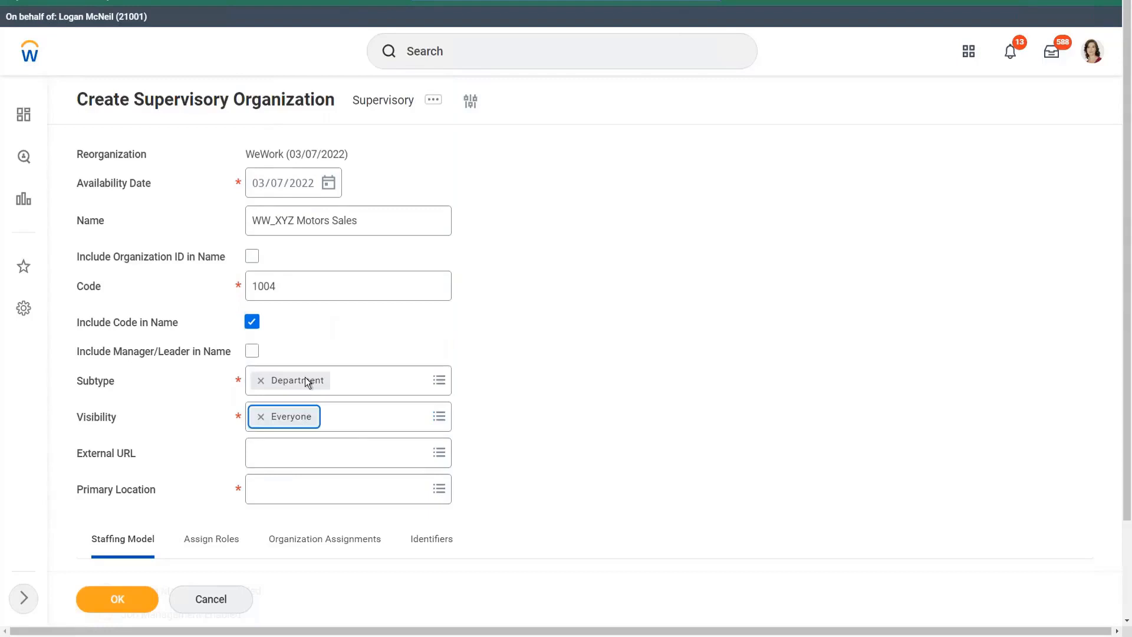
Search the locations for London and choose the first London result as the primary location.
{"action": "left_click", "coordinate": [296, 499]}
{"action": "type", "text": "Lon"}
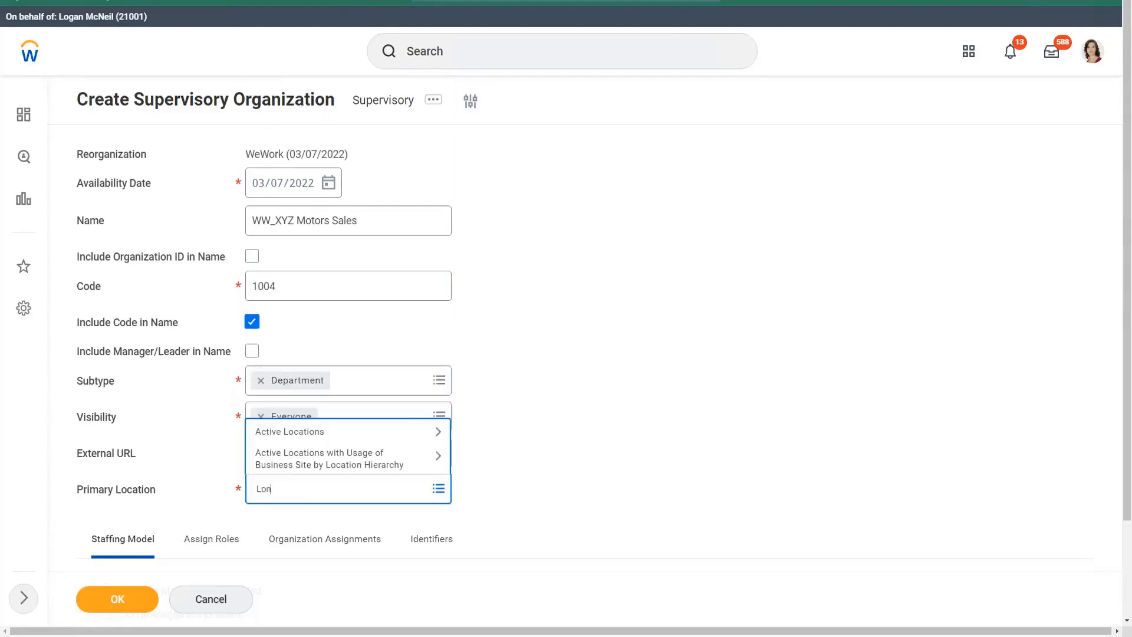
{"action": "type", "text": "doon"}
{"action": "key", "text": "Return"}
{"action": "left_click", "coordinate": [288, 494]}
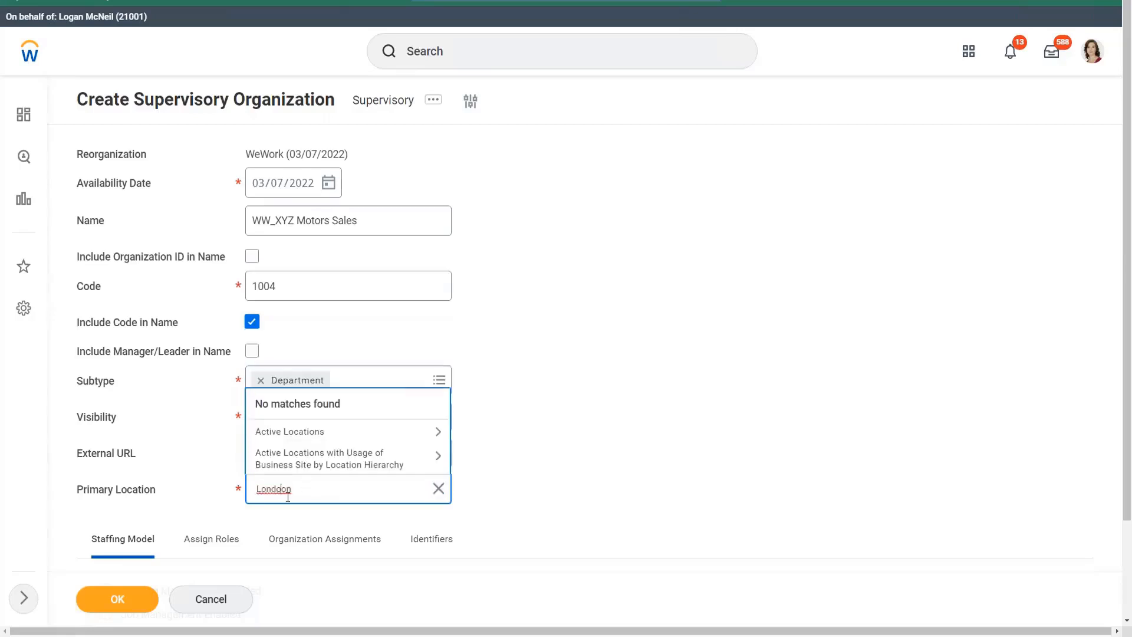
{"action": "key", "text": "BackSpace"}
{"action": "key", "text": "Return"}
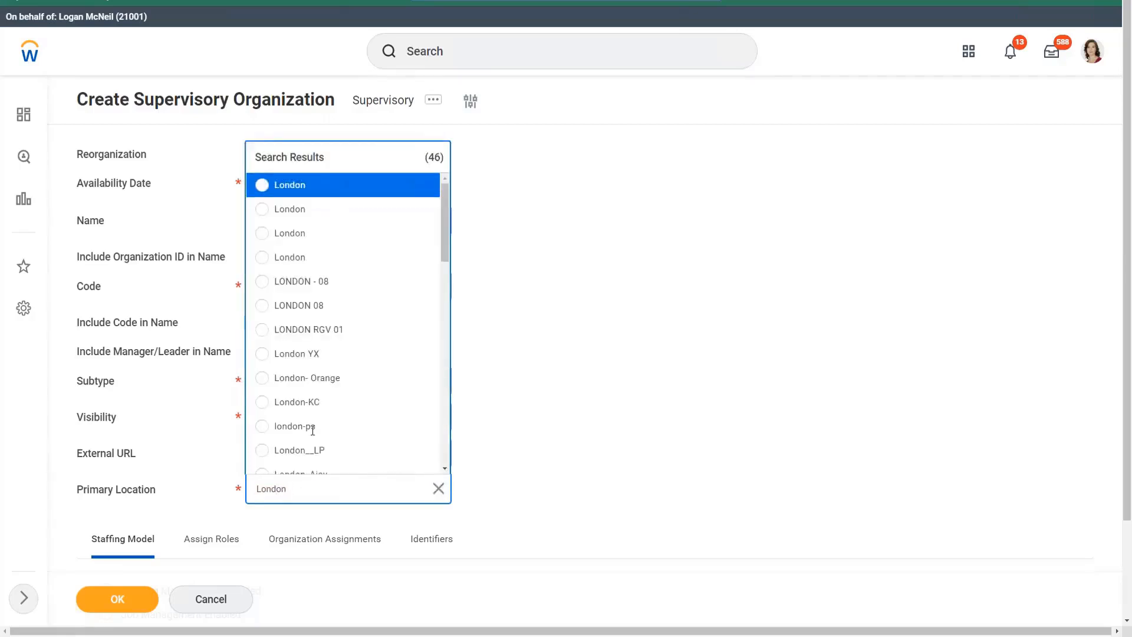
{"action": "left_click", "coordinate": [323, 189]}
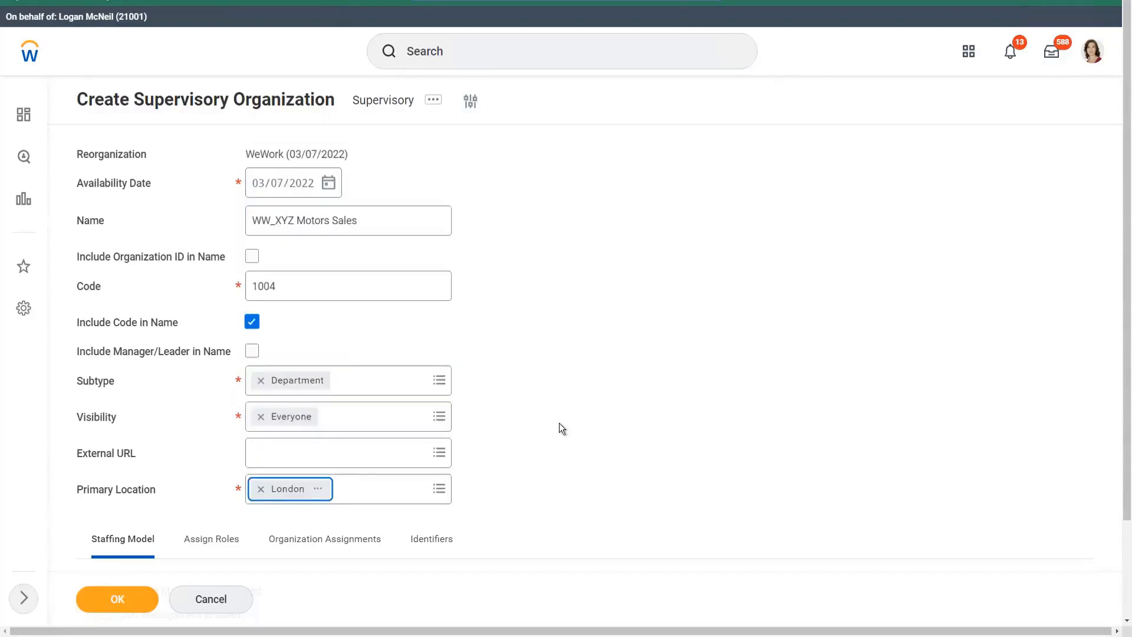
Set the staffing model to Position Management Enabled and submit the new supervisory organization.
{"action": "scroll", "coordinate": [531, 395], "scroll_direction": "down", "scroll_amount": 2}
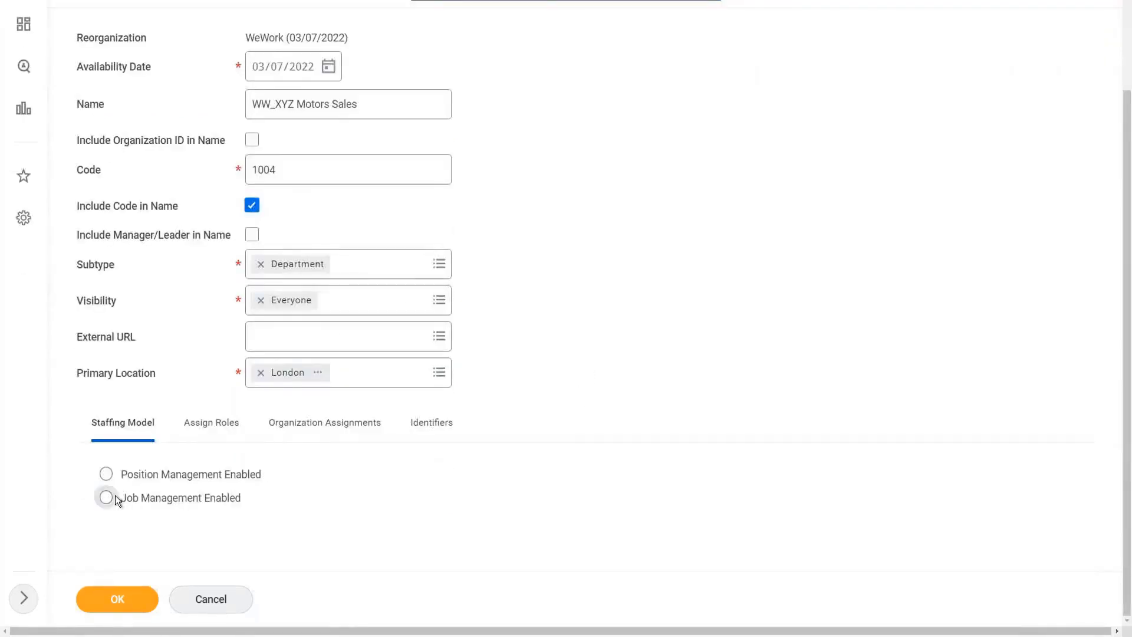
{"action": "left_click", "coordinate": [107, 475]}
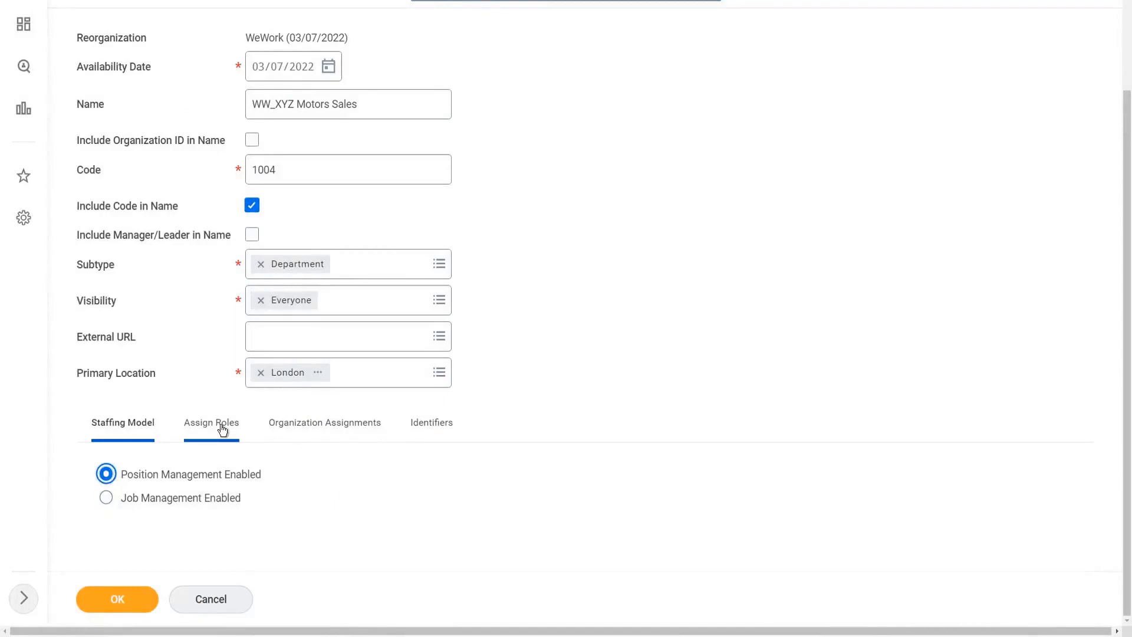
{"action": "left_click", "coordinate": [124, 597]}
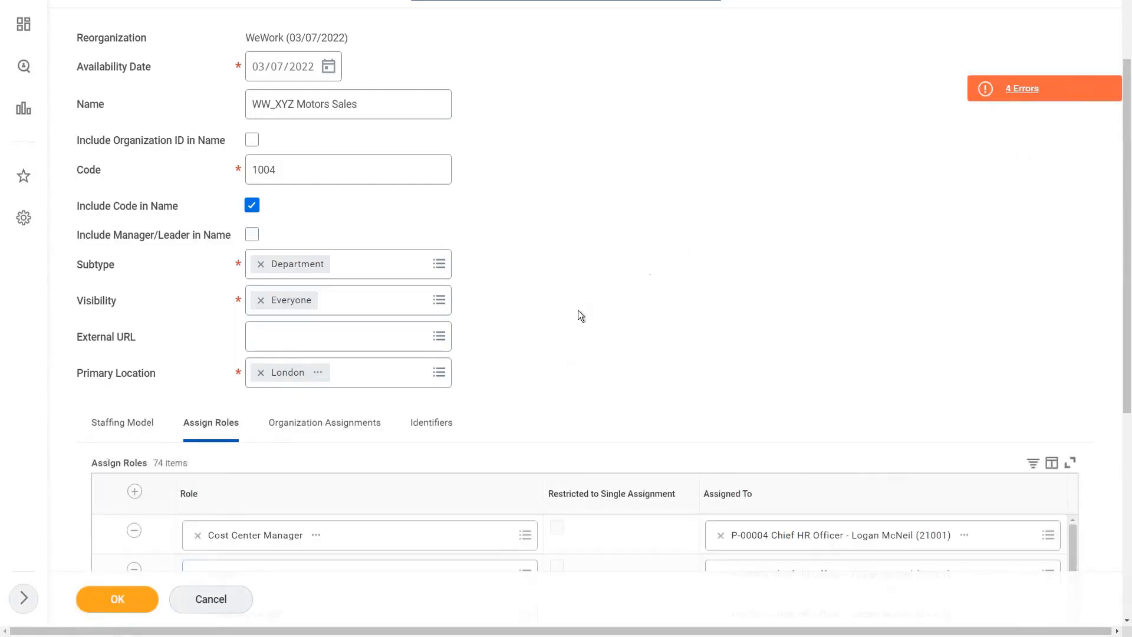
Remove the assigned role rows from RECRUITER_RK10 through ACCOUTS MANAGER in the role assignments.
{"action": "scroll", "coordinate": [576, 312], "scroll_direction": "down", "scroll_amount": 4}
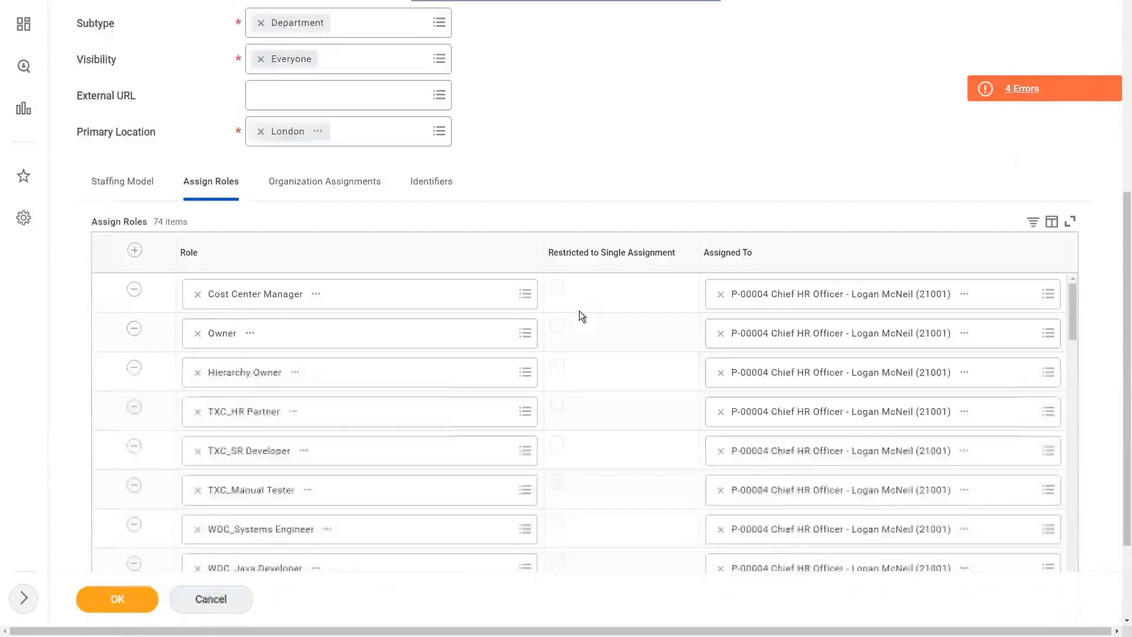
{"action": "scroll", "coordinate": [646, 320], "scroll_direction": "down", "scroll_amount": 10}
{"action": "scroll", "coordinate": [610, 362], "scroll_direction": "down", "scroll_amount": 6}
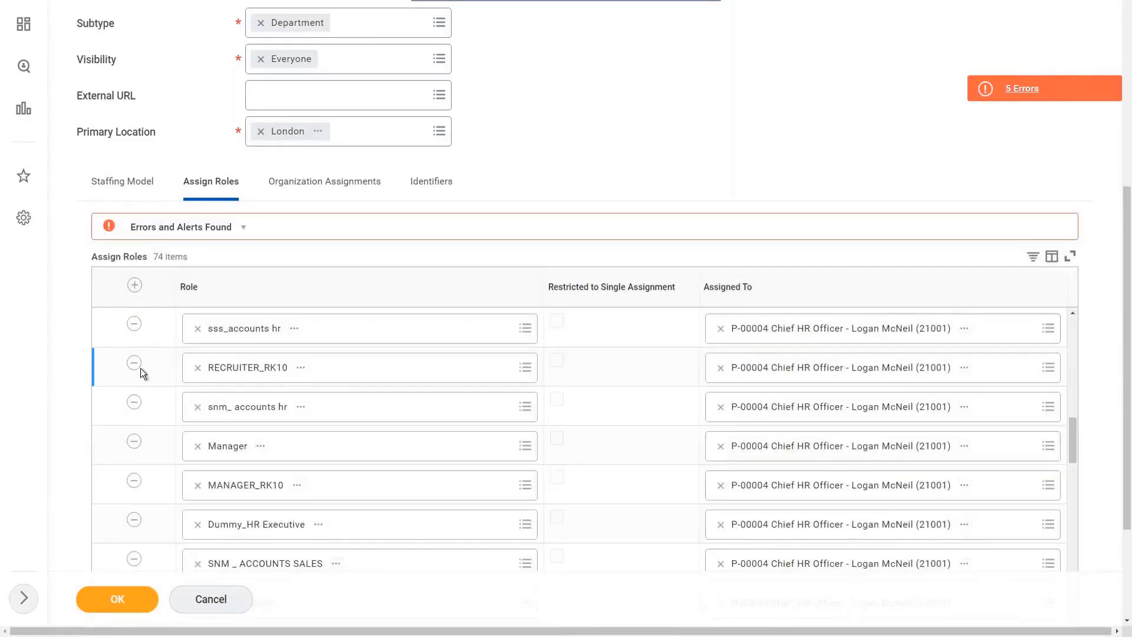
{"action": "left_click", "coordinate": [136, 364]}
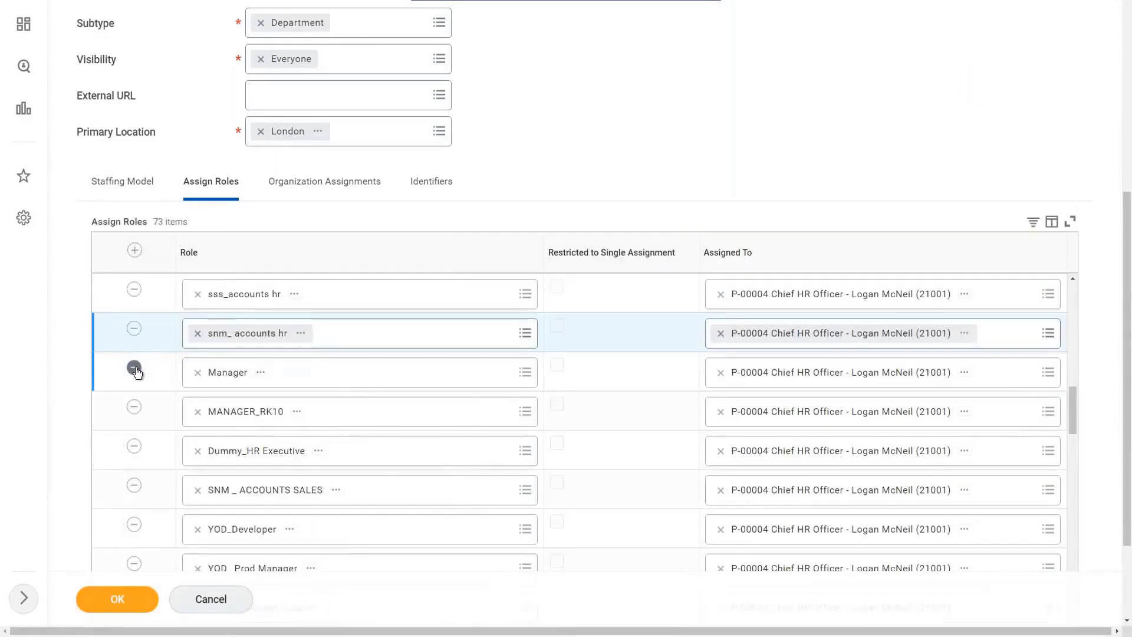
{"action": "left_click", "coordinate": [135, 368]}
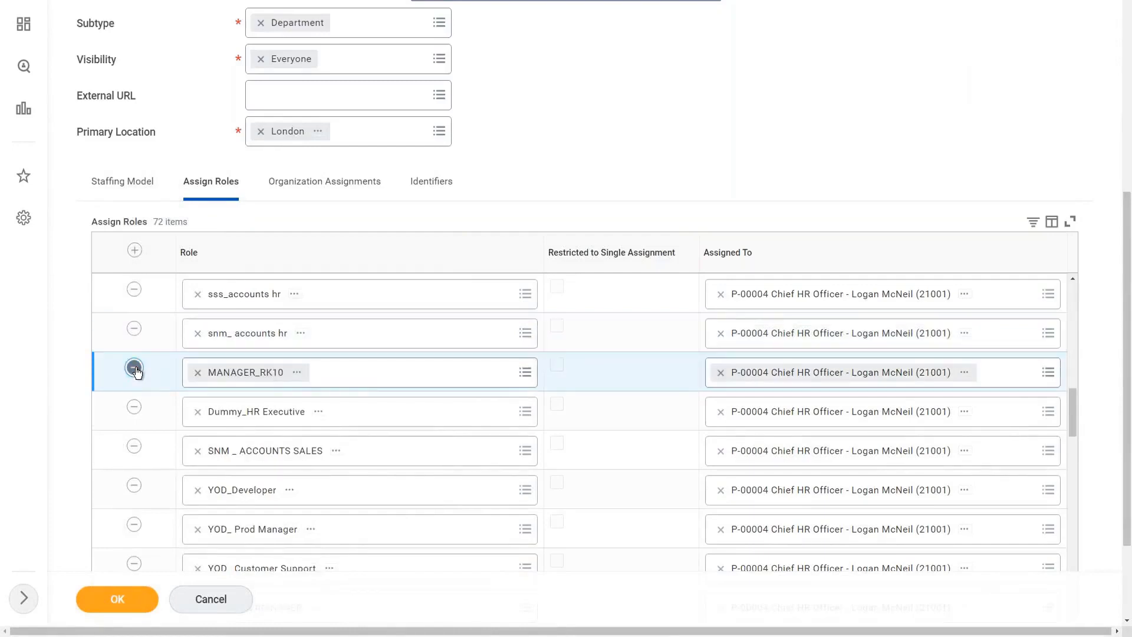
{"action": "left_click", "coordinate": [135, 368]}
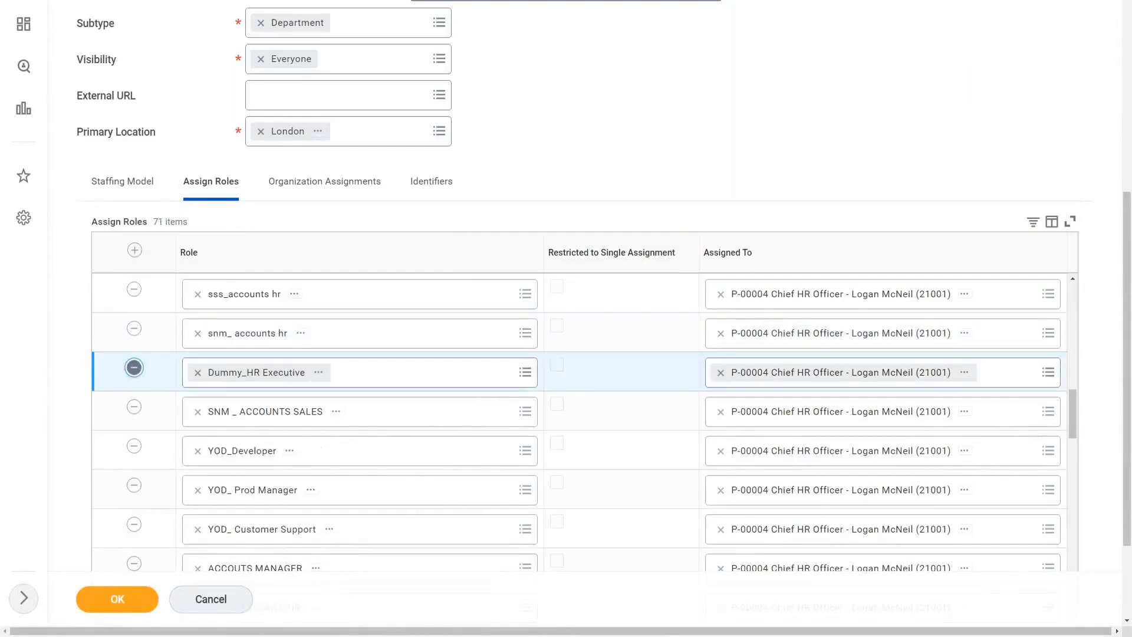
{"action": "left_click", "coordinate": [135, 368]}
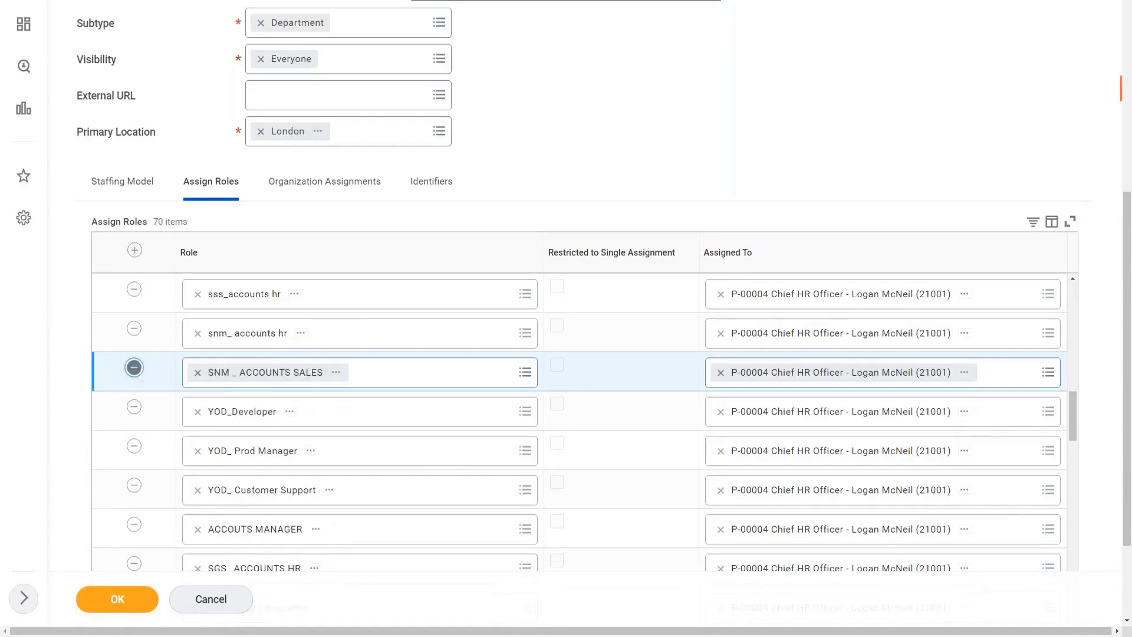
{"action": "left_click", "coordinate": [135, 368]}
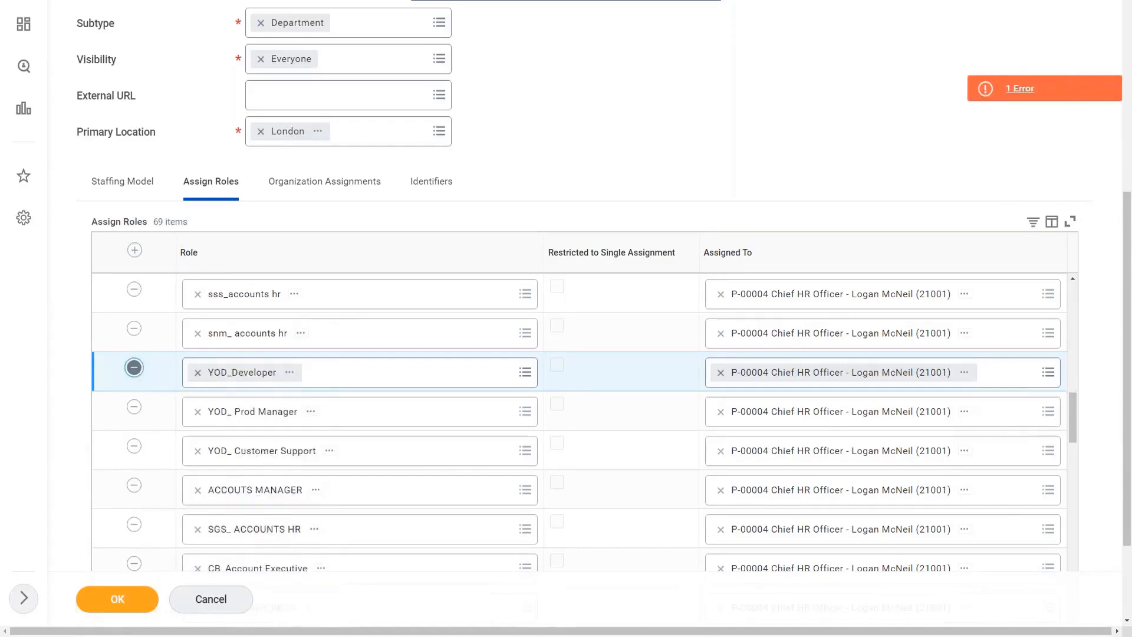
{"action": "left_click", "coordinate": [134, 368]}
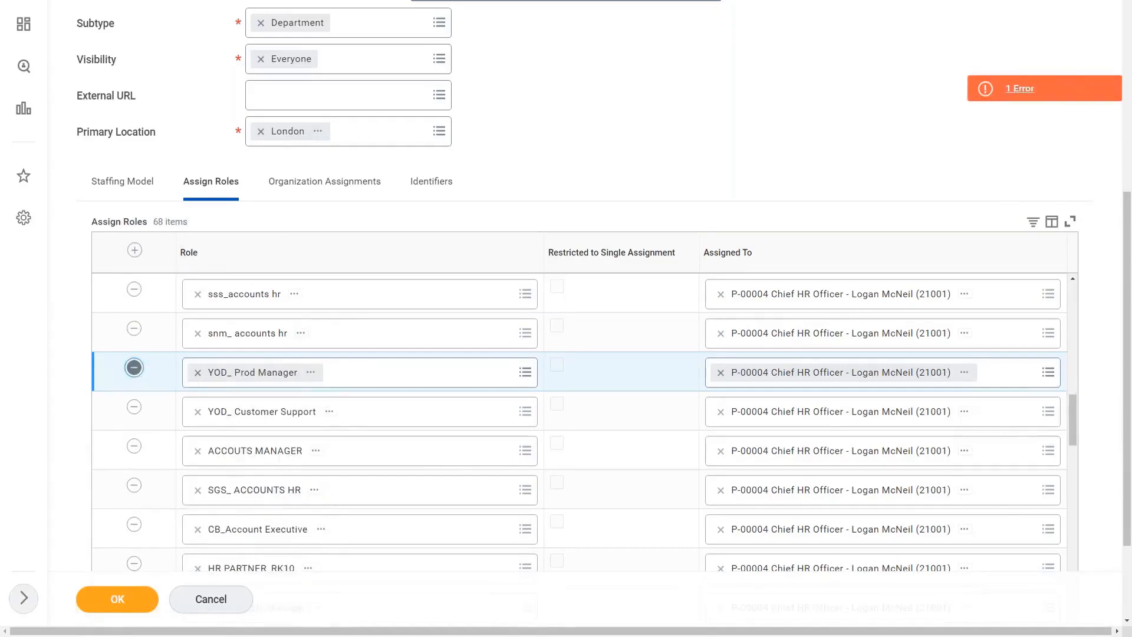
{"action": "left_click", "coordinate": [134, 368]}
{"action": "left_click", "coordinate": [134, 368]}
{"action": "left_click", "coordinate": [135, 369]}
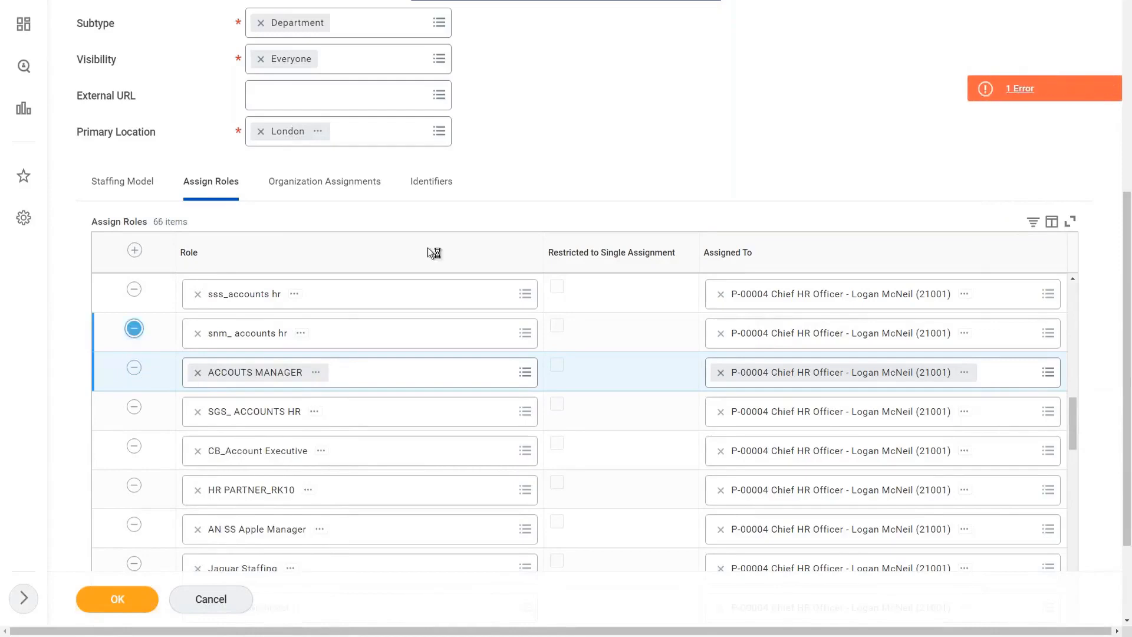
Check the page error details and remove the assigned role rows from sss_accounts hr through Jaguar Manager.
{"action": "left_click", "coordinate": [1023, 89]}
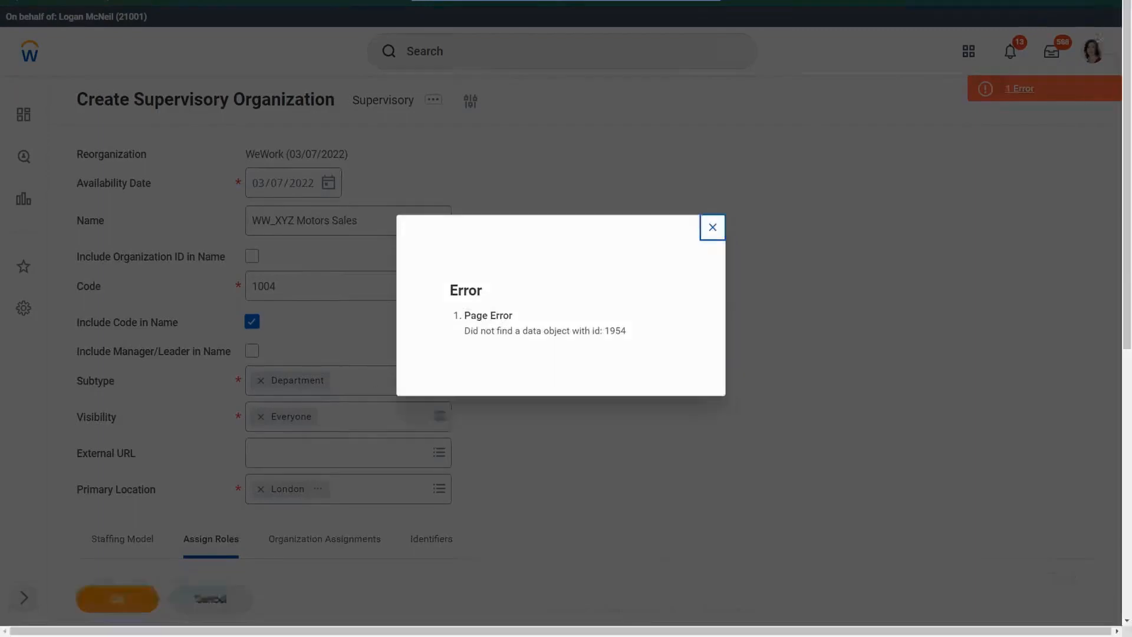
{"action": "key", "text": "Escape"}
{"action": "scroll", "coordinate": [568, 334], "scroll_direction": "down", "scroll_amount": 4}
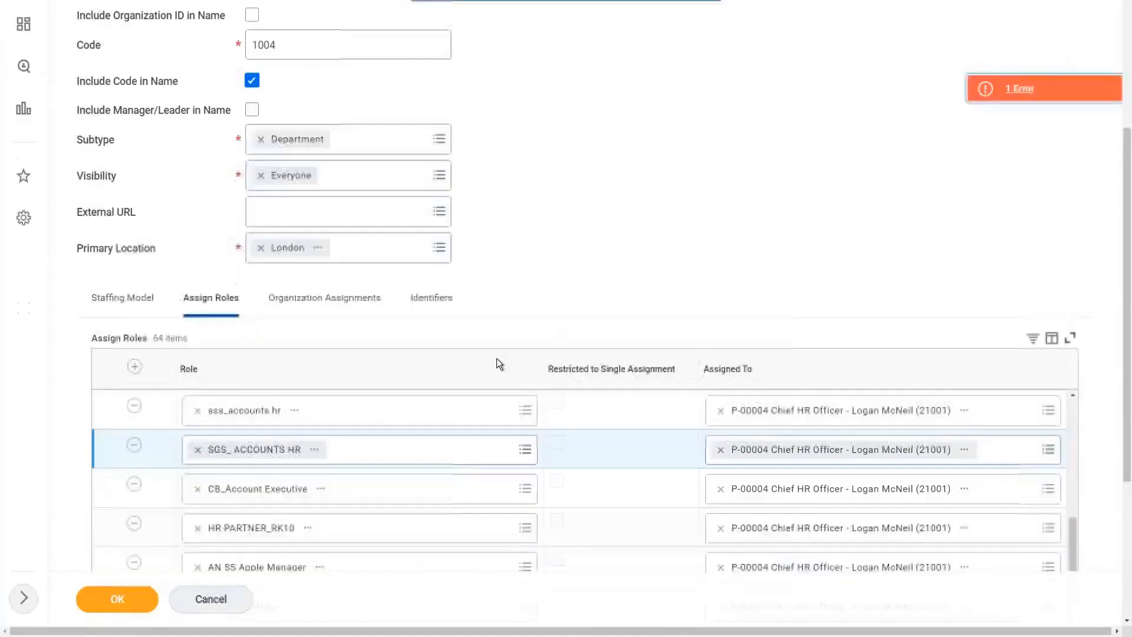
{"action": "left_click", "coordinate": [134, 406]}
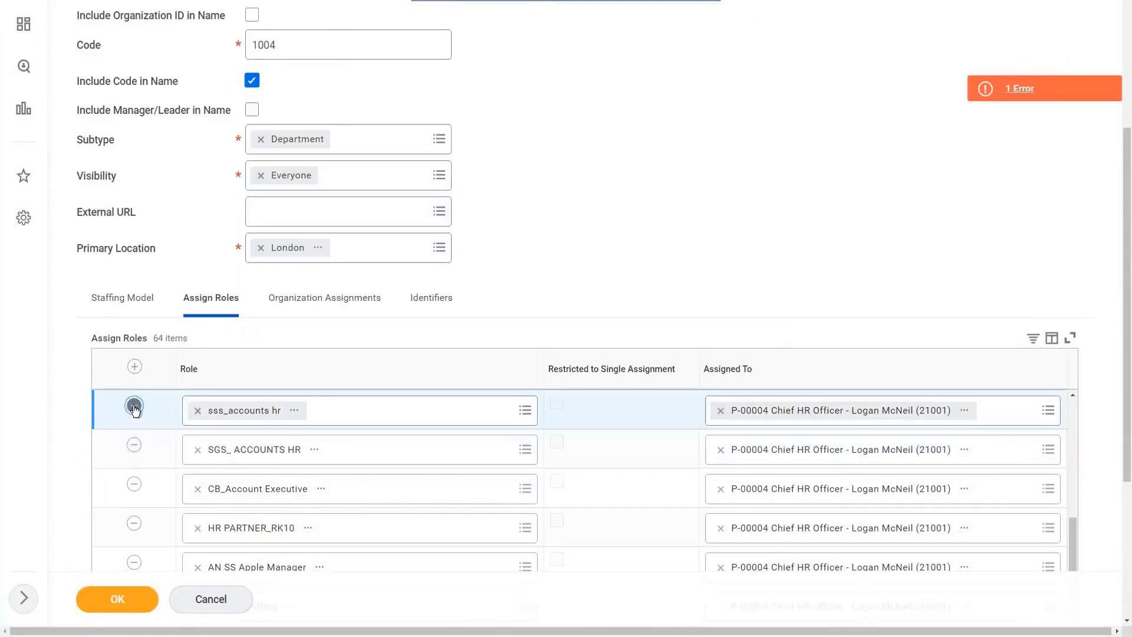
{"action": "left_click", "coordinate": [135, 406]}
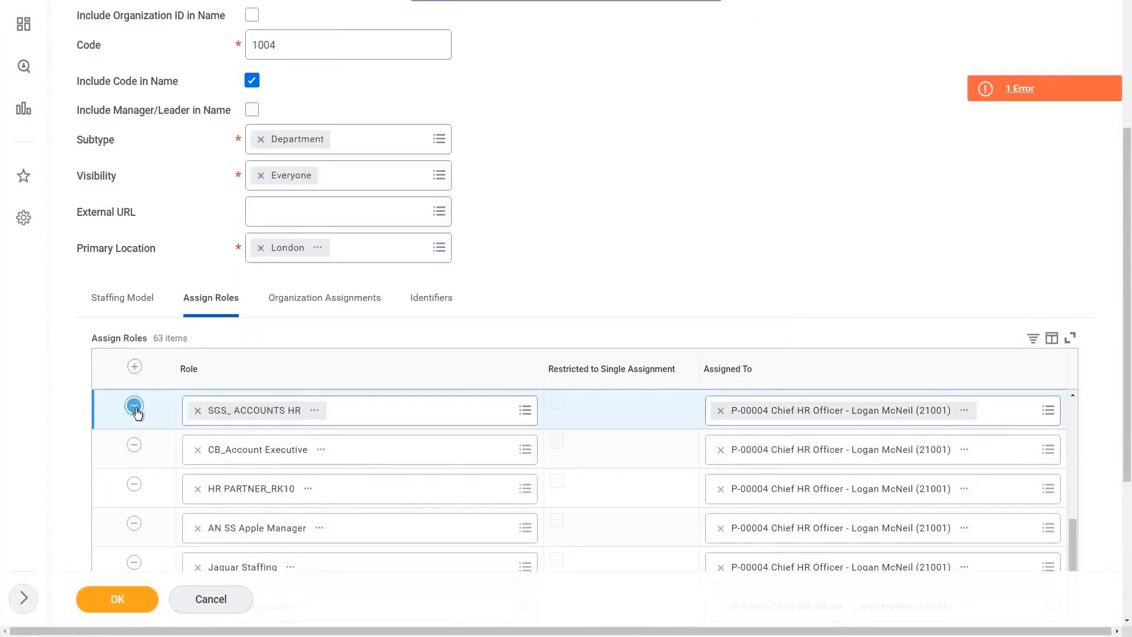
{"action": "left_click", "coordinate": [135, 407]}
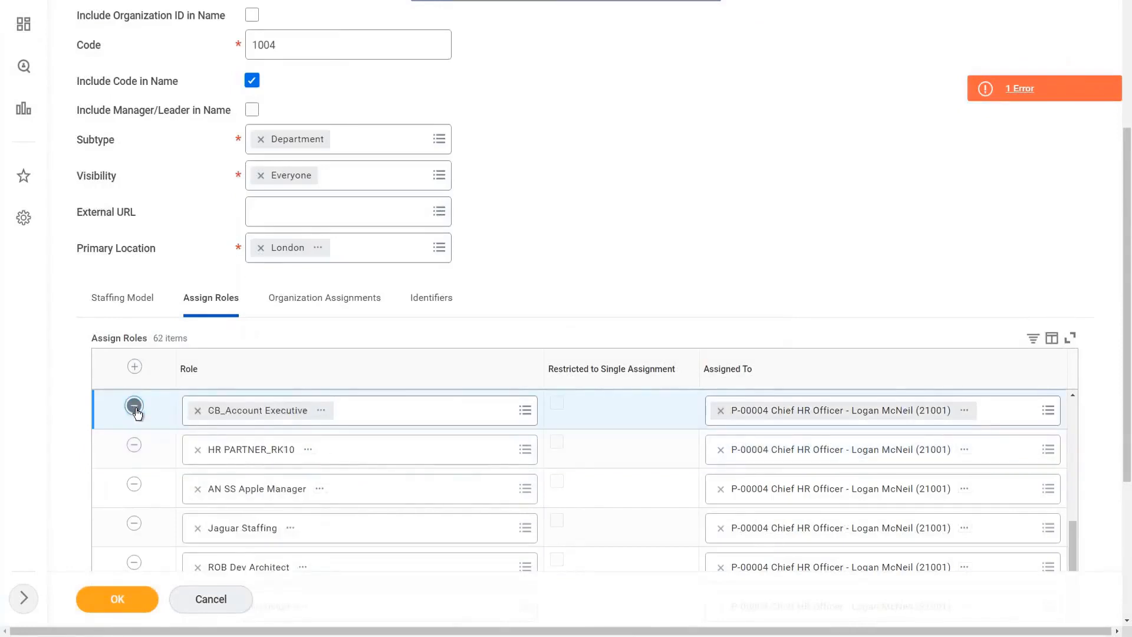
{"action": "left_click", "coordinate": [135, 407]}
{"action": "left_click", "coordinate": [134, 407]}
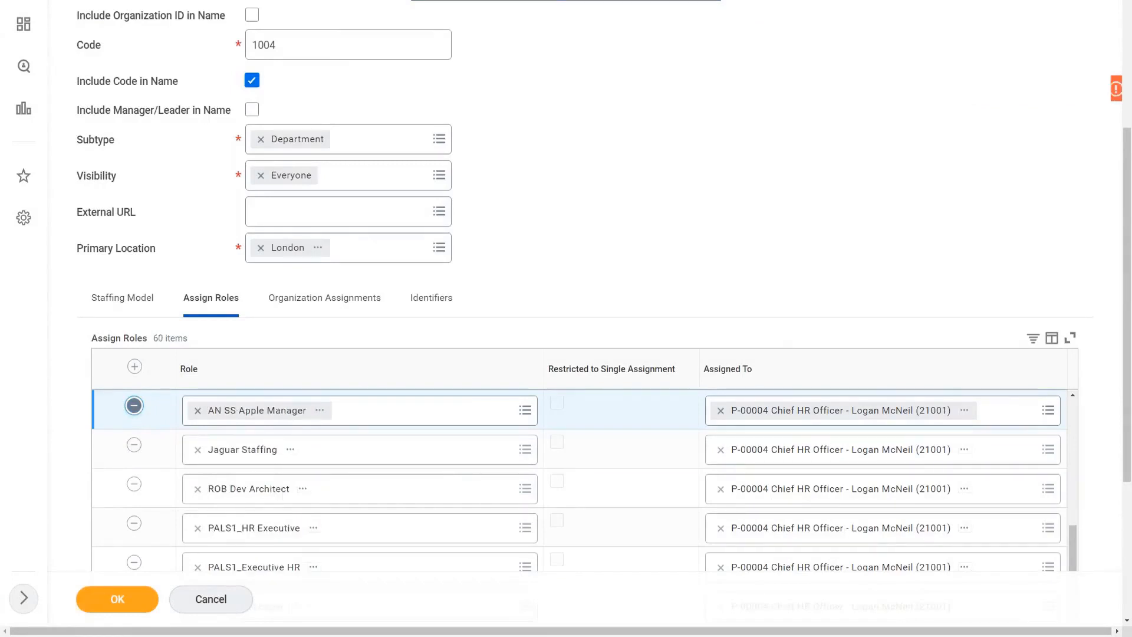
{"action": "left_click", "coordinate": [134, 406]}
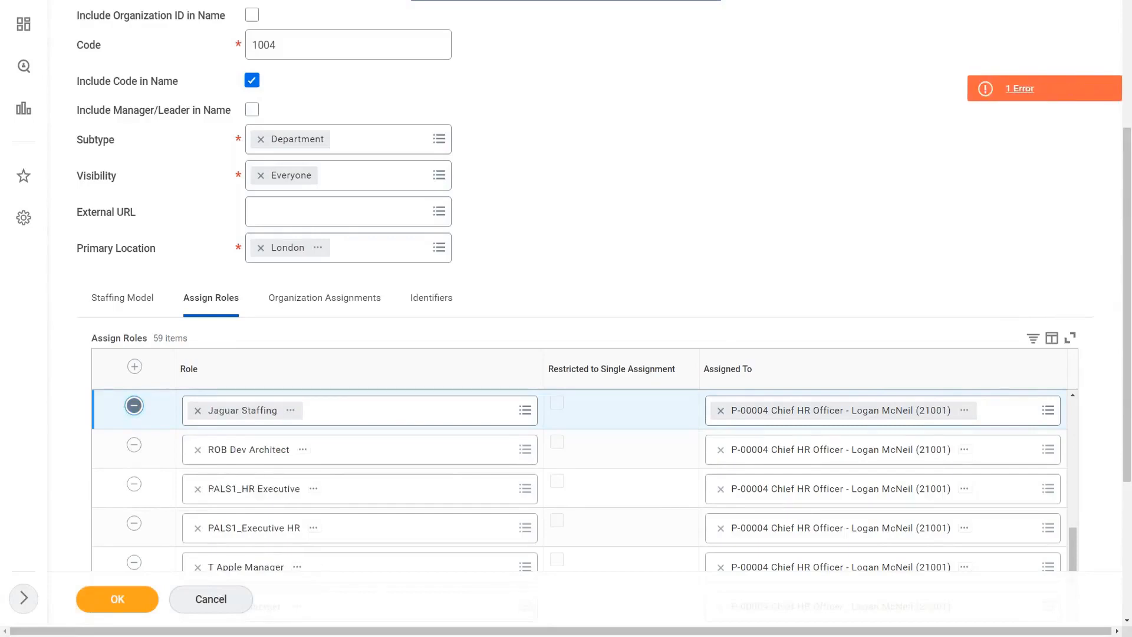
{"action": "left_click", "coordinate": [134, 406]}
{"action": "left_click", "coordinate": [134, 406]}
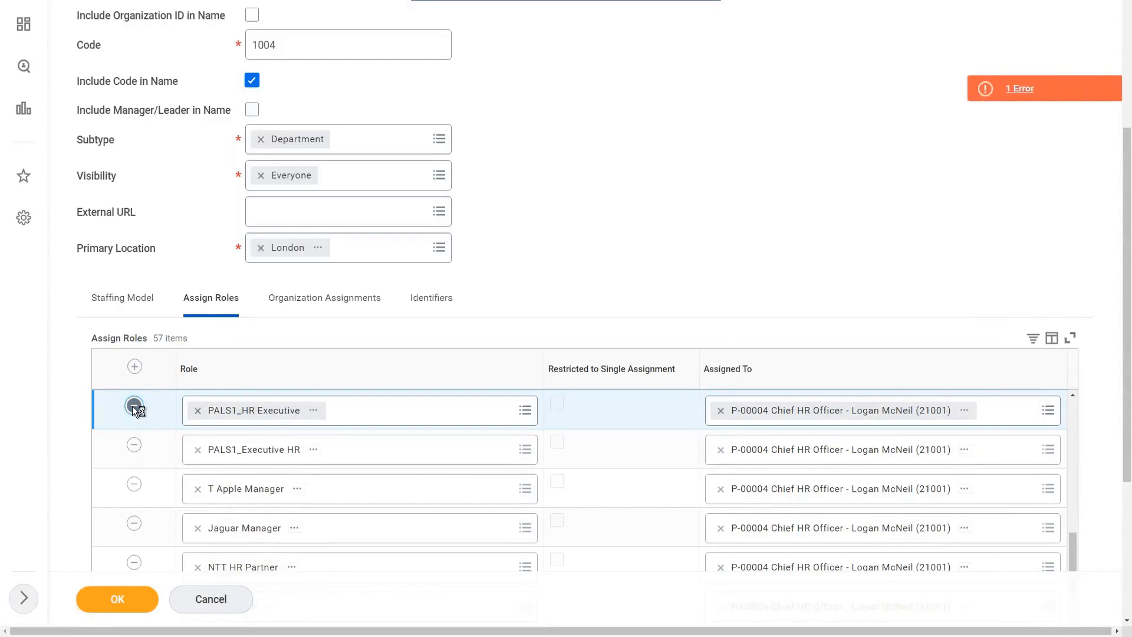
{"action": "left_click", "coordinate": [133, 406]}
{"action": "left_click", "coordinate": [134, 406]}
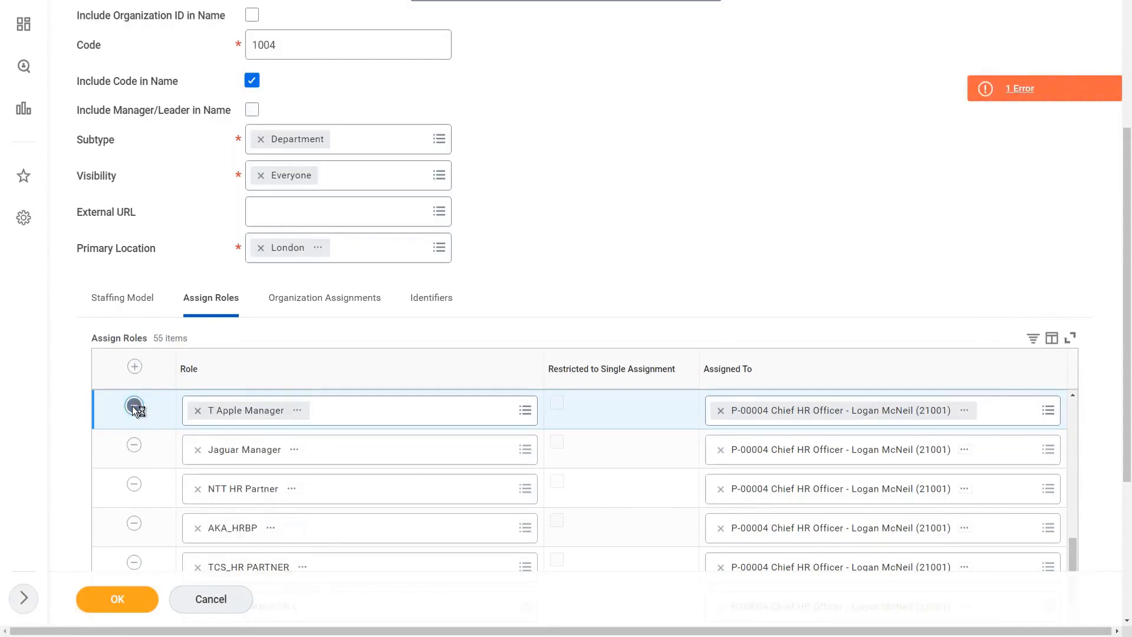
{"action": "left_click", "coordinate": [134, 405]}
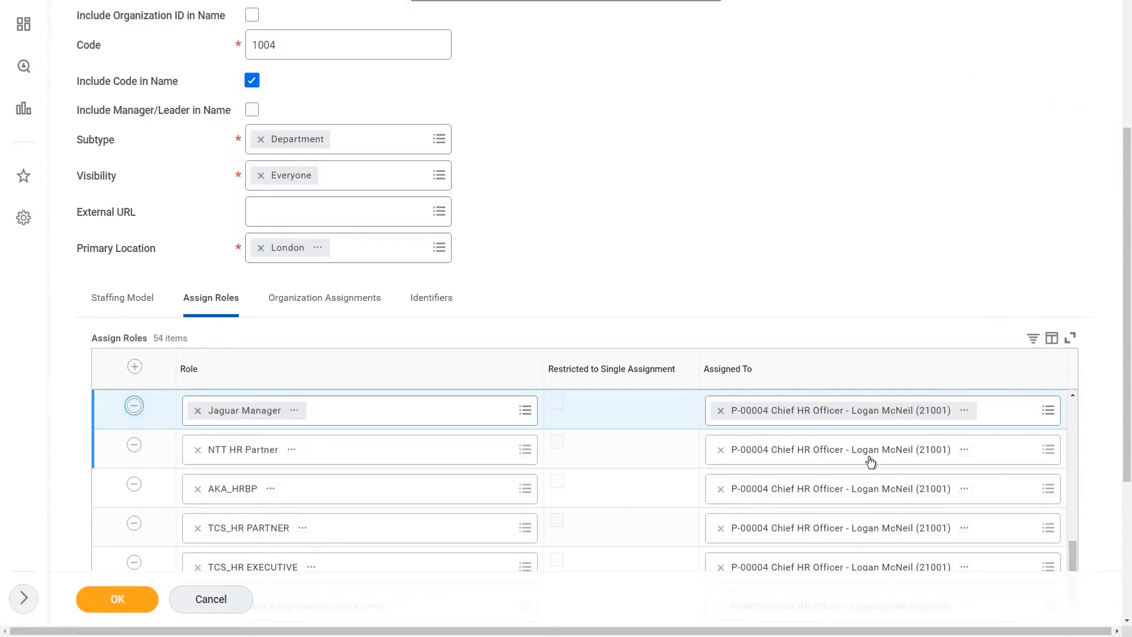
Remove the assigned role rows below Hierarchy Owner, from TXC_HR Partner through NTT HR Partner.
{"action": "left_click_drag", "start_coordinate": [1075, 548], "coordinate": [1069, 392]}
{"action": "left_click", "coordinate": [189, 445]}
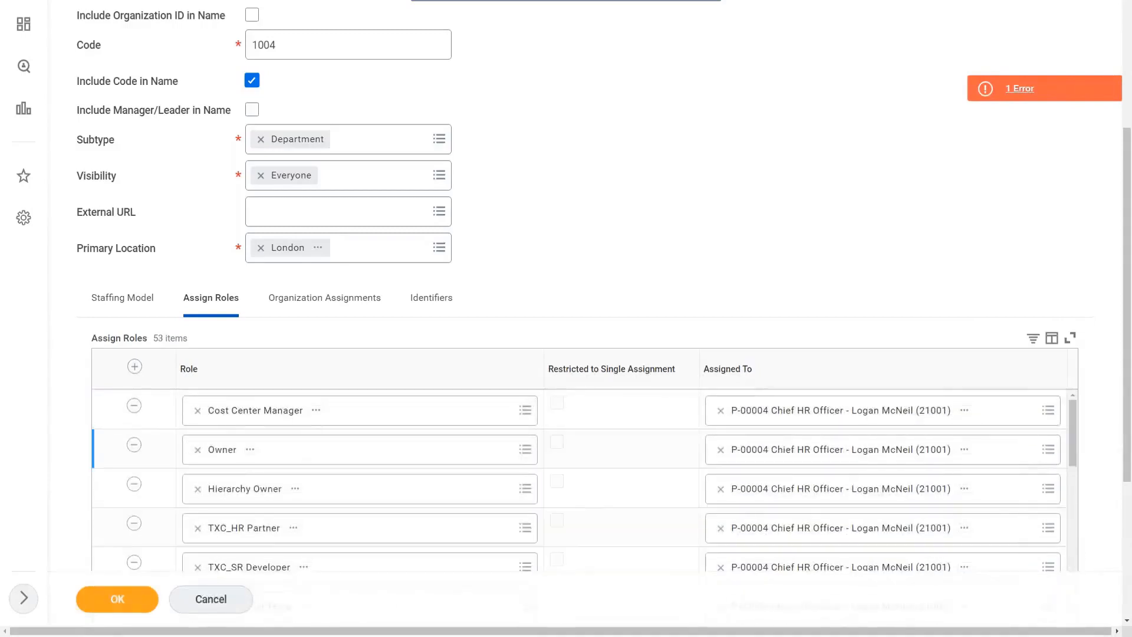
{"action": "left_click", "coordinate": [136, 524]}
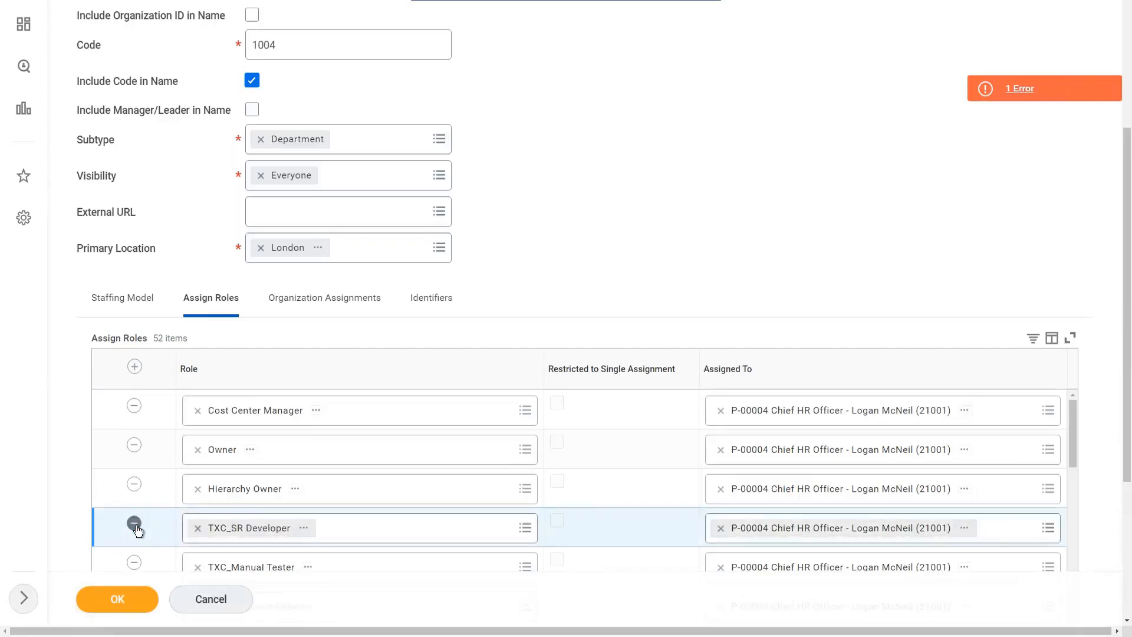
{"action": "left_click", "coordinate": [135, 524]}
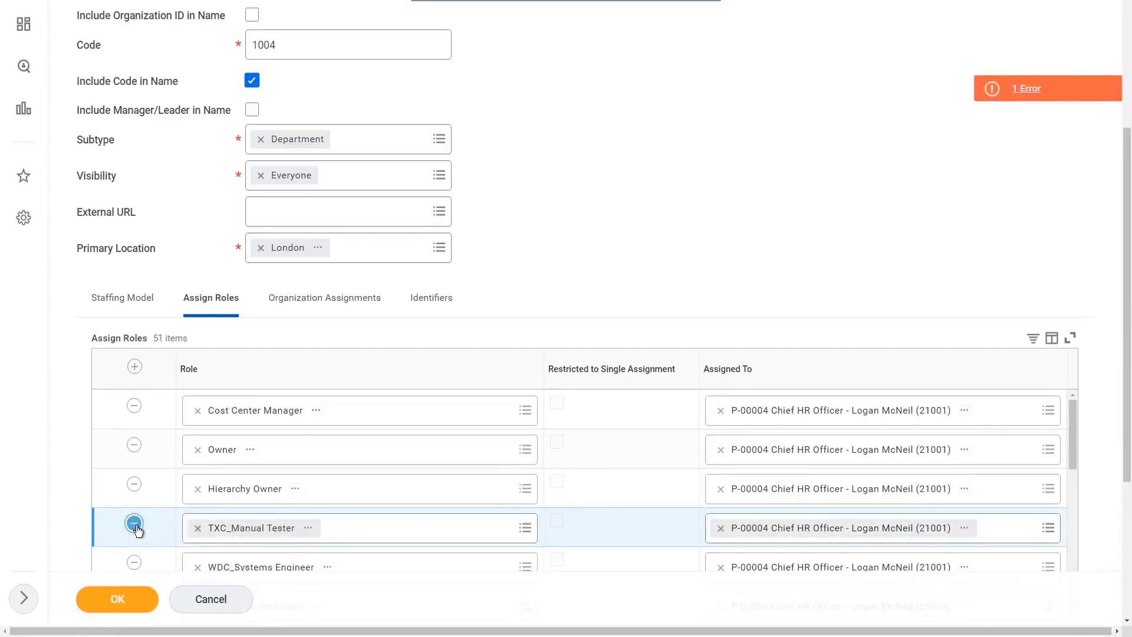
{"action": "left_click", "coordinate": [134, 524]}
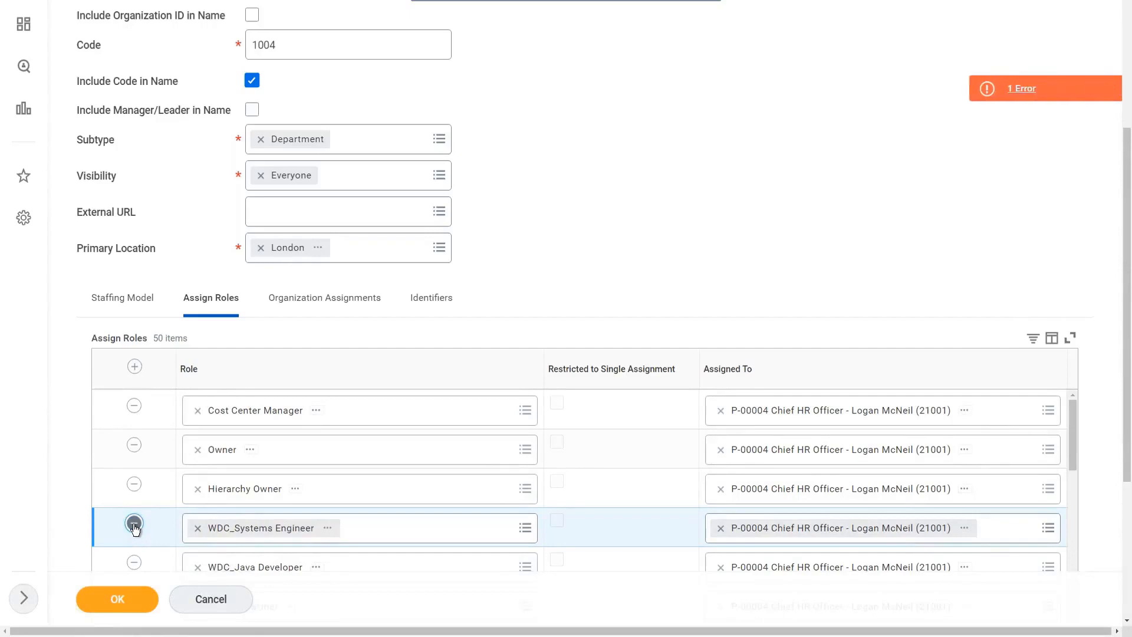
{"action": "left_click", "coordinate": [134, 524]}
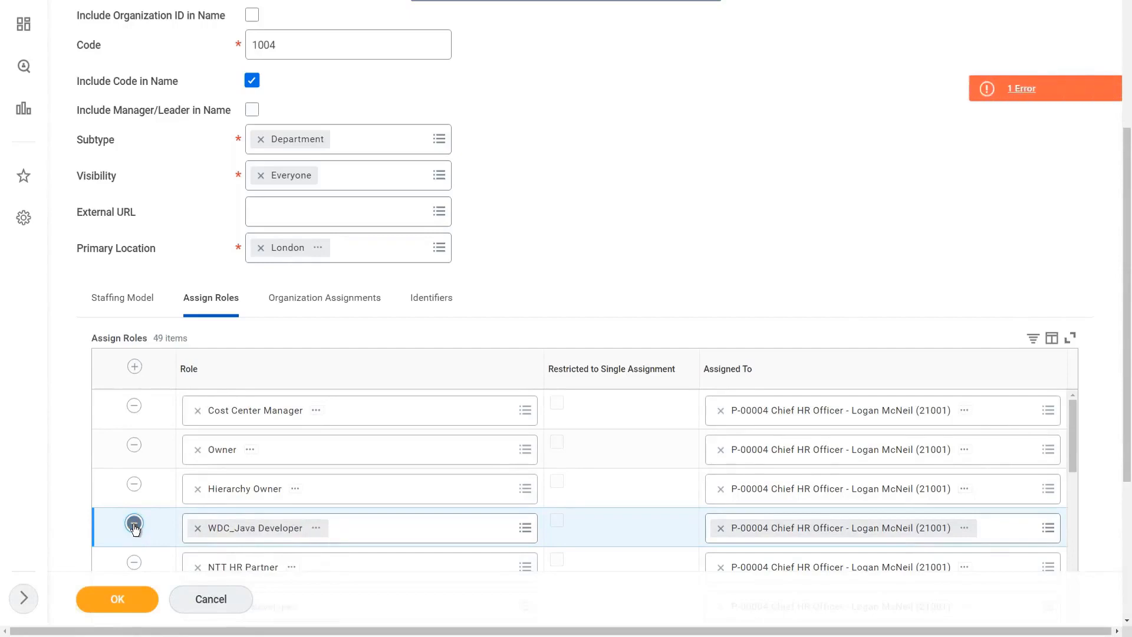
{"action": "left_click", "coordinate": [134, 523]}
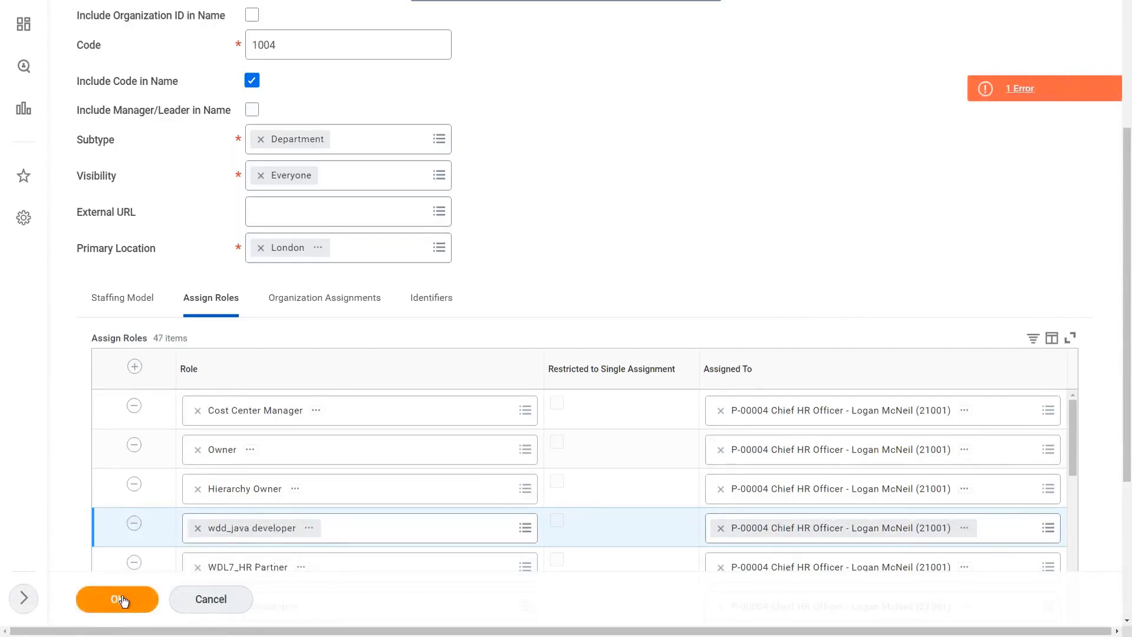